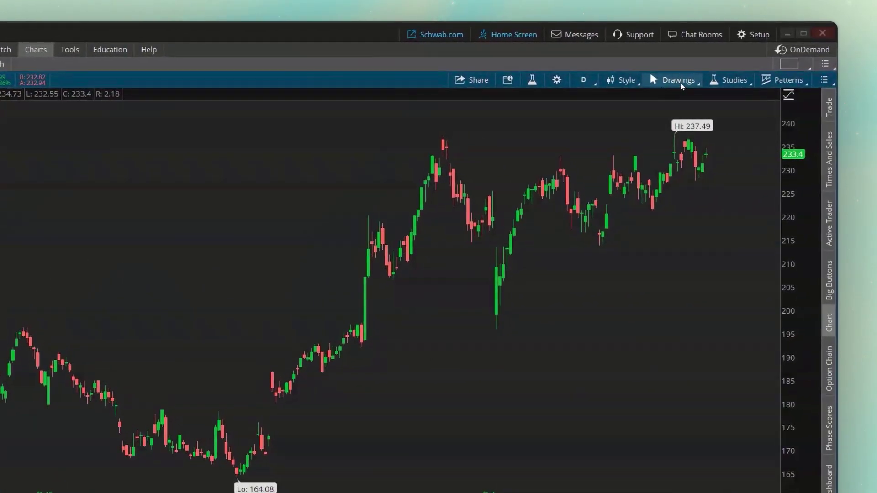
Show the available chart drawing tools, including Fibonacci Retracements, and display the active tool palette.
click(680, 81)
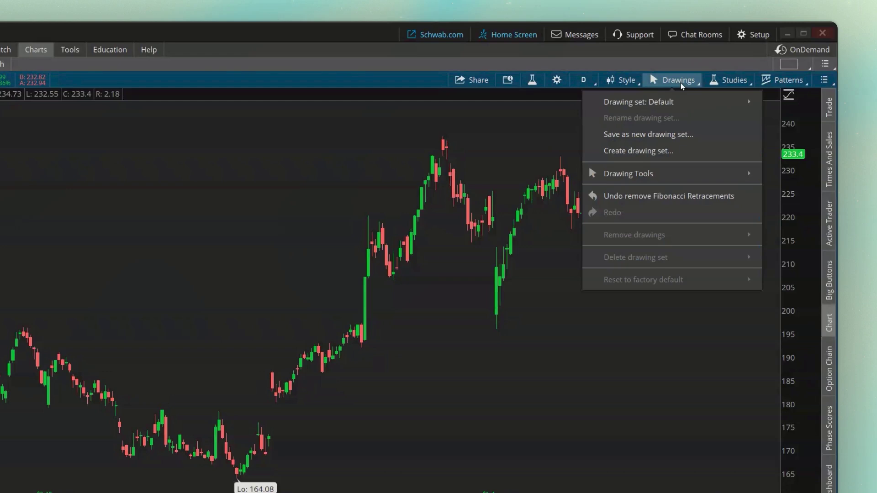
mouse_move(670, 179)
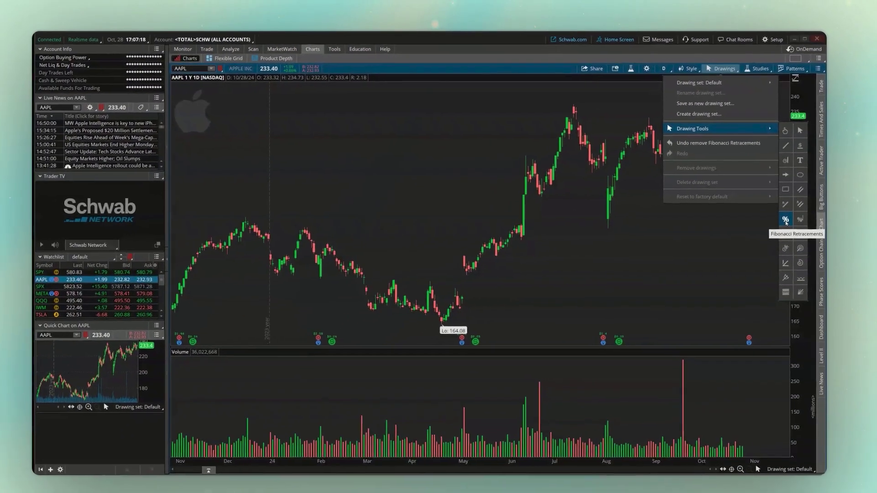
click(733, 218)
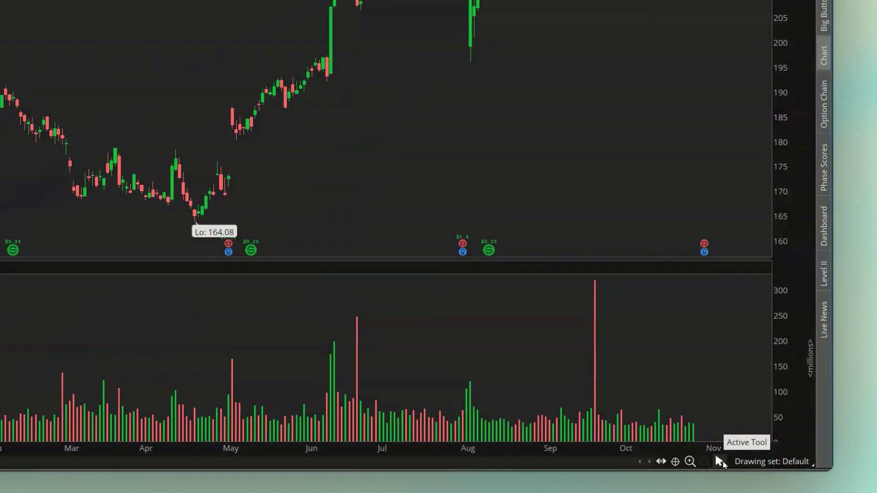
click(718, 459)
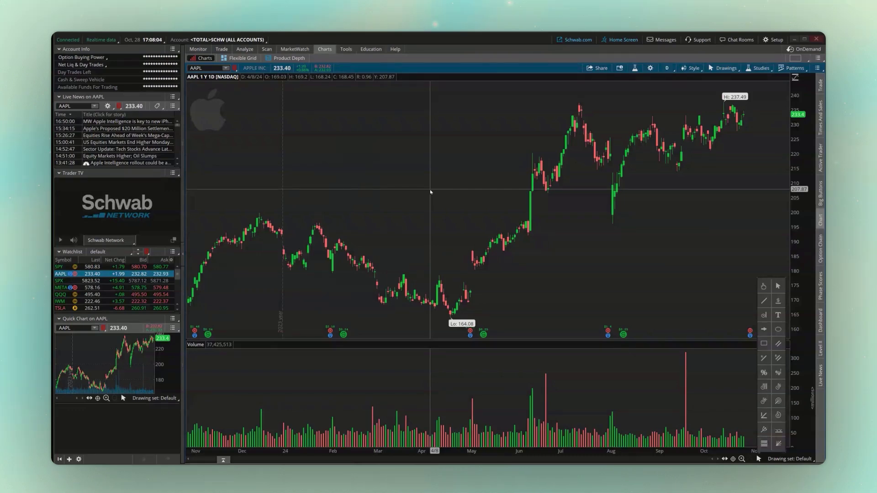
Draw a trendline on the AAPL chart from the April 2024 low at about 163.54 to the August 5 low at about 196.25.
middle_click(430, 192)
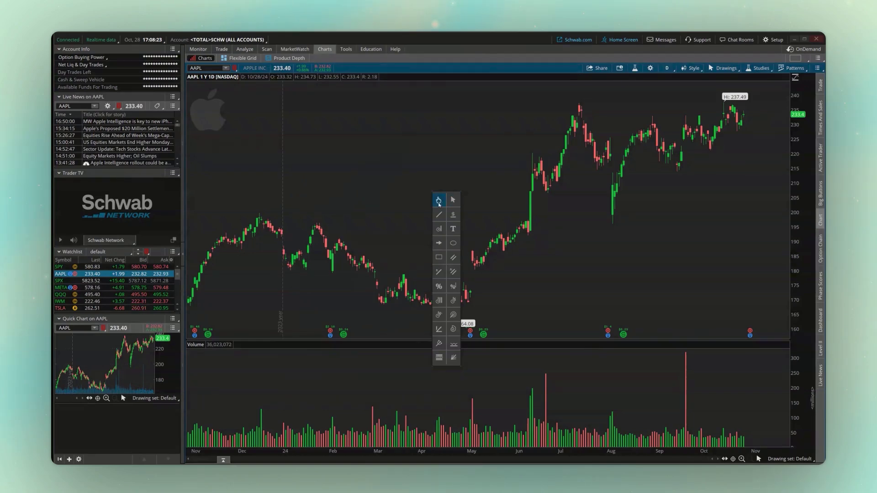
click(453, 215)
click(439, 216)
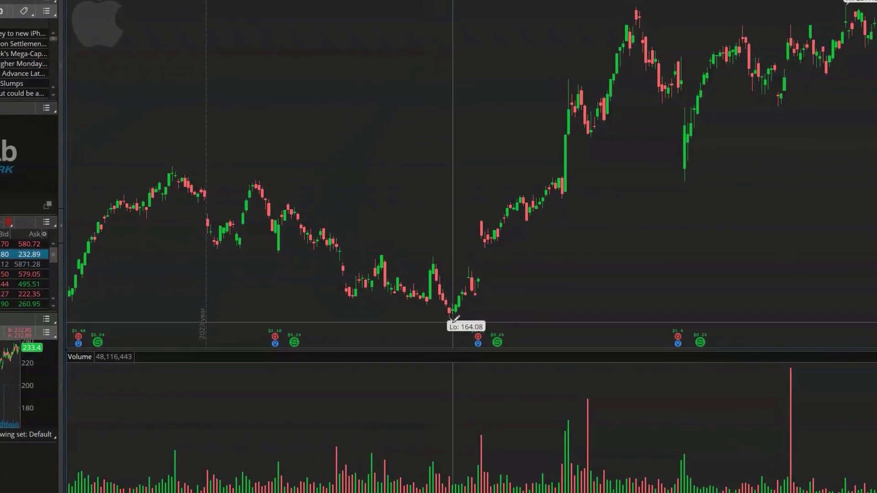
click(453, 320)
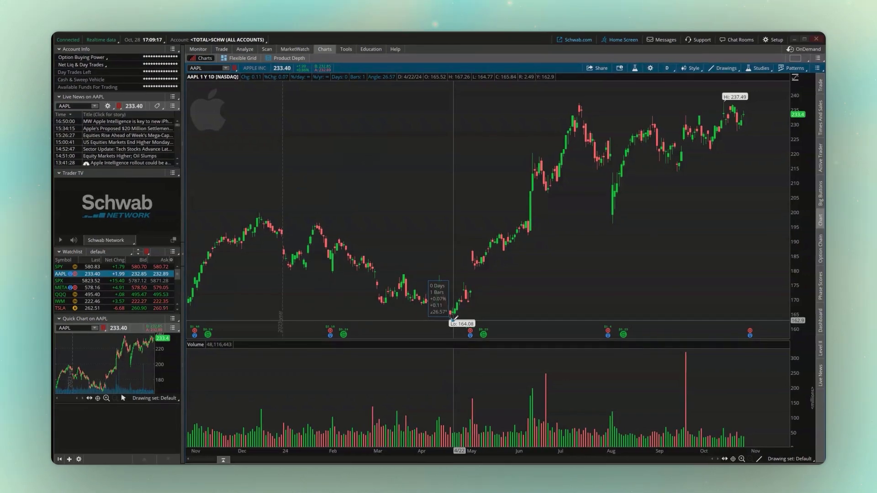
drag(453, 317, 615, 220)
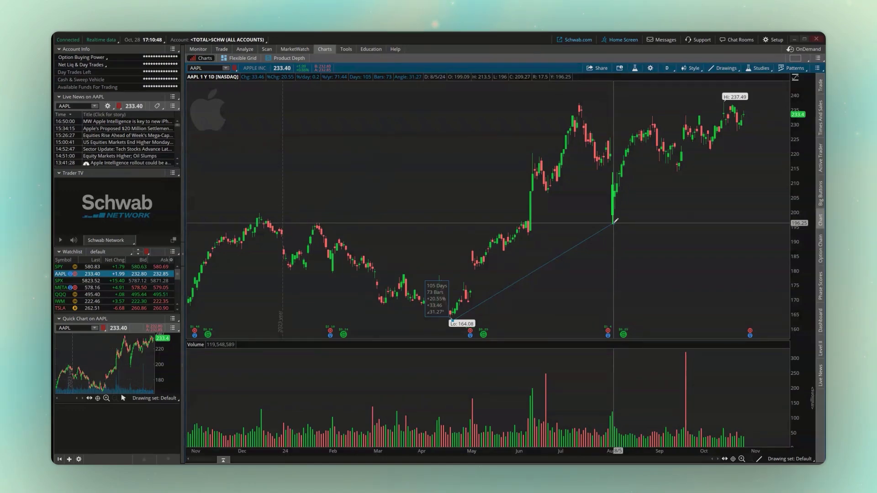
click(614, 223)
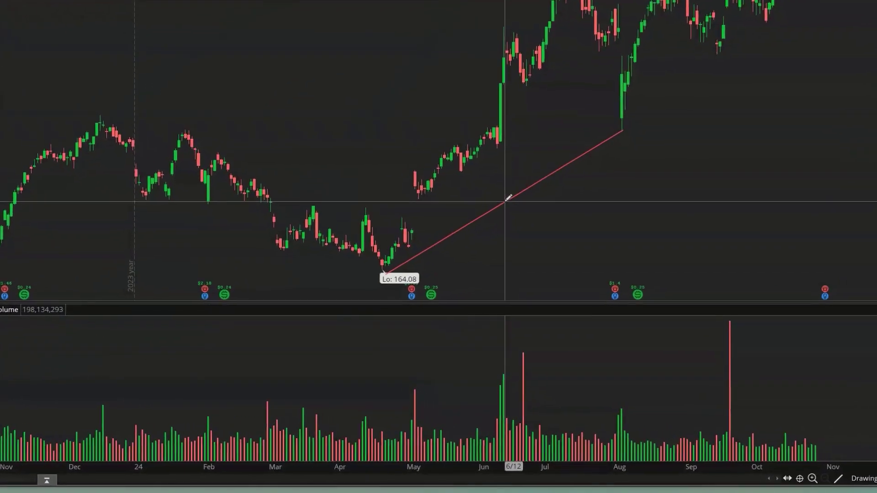
Turn on the trendline's right extension and set its color to yellow in its properties.
right_click(535, 269)
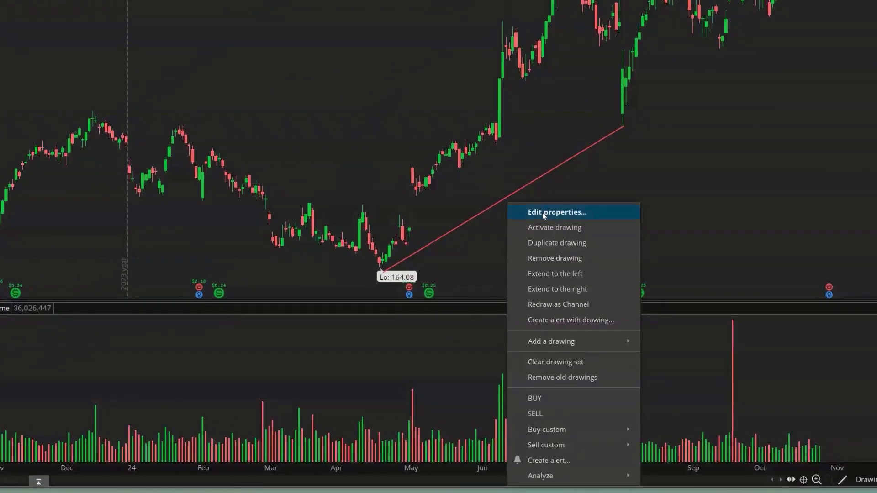
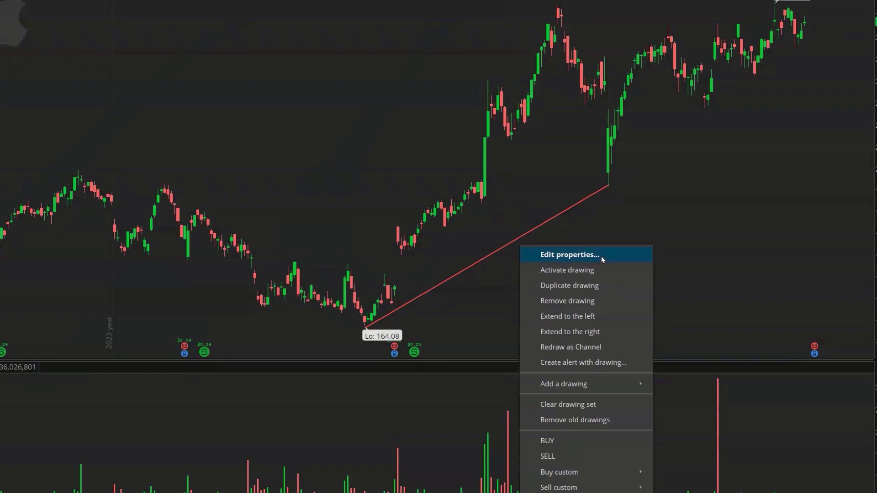
click(601, 258)
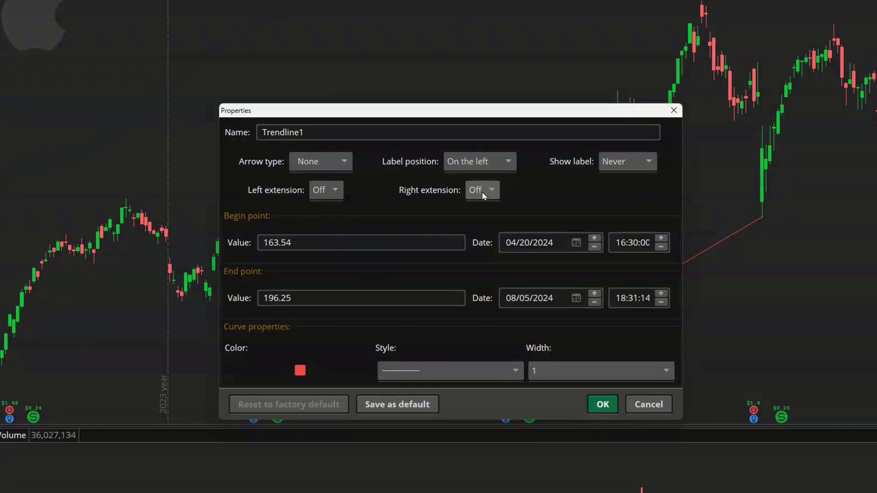
click(485, 191)
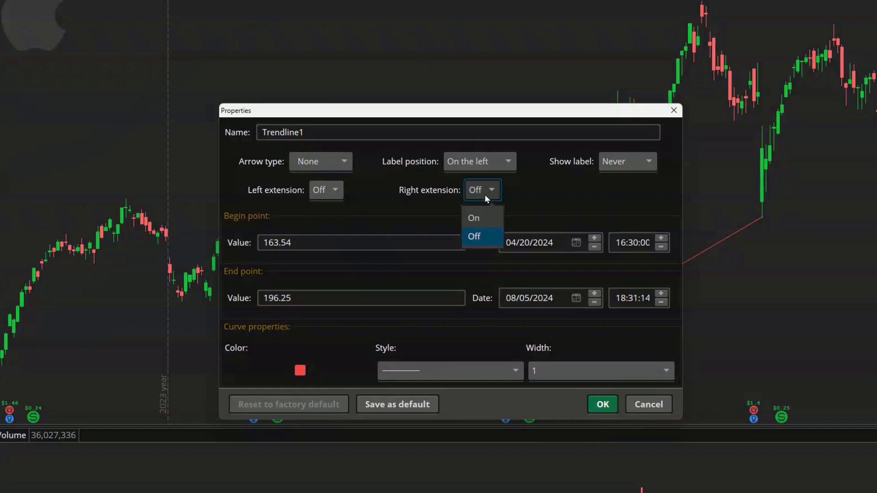
click(480, 218)
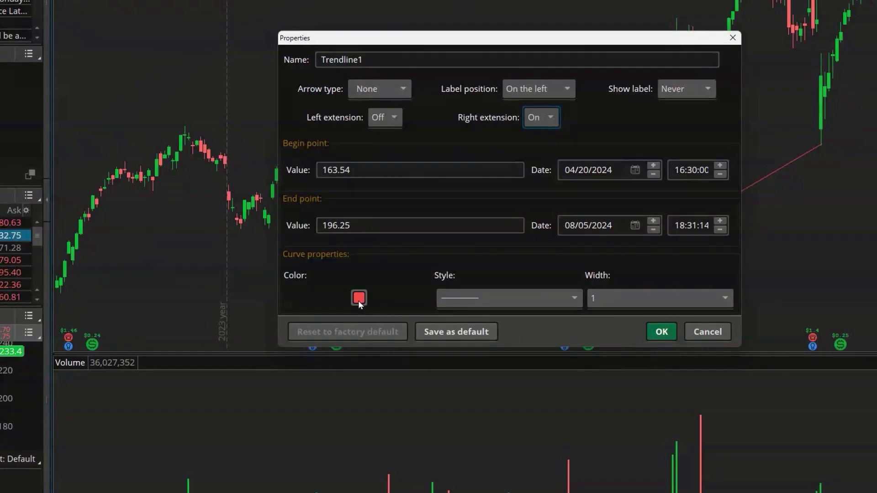
click(358, 299)
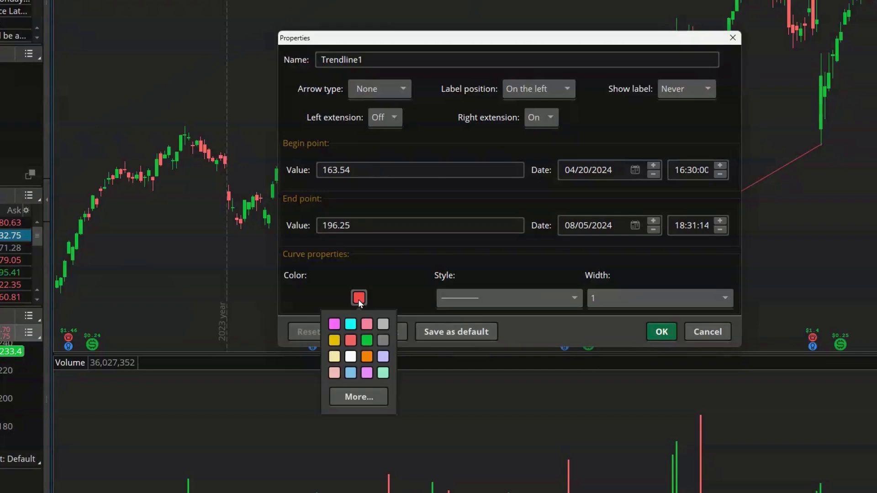
click(337, 341)
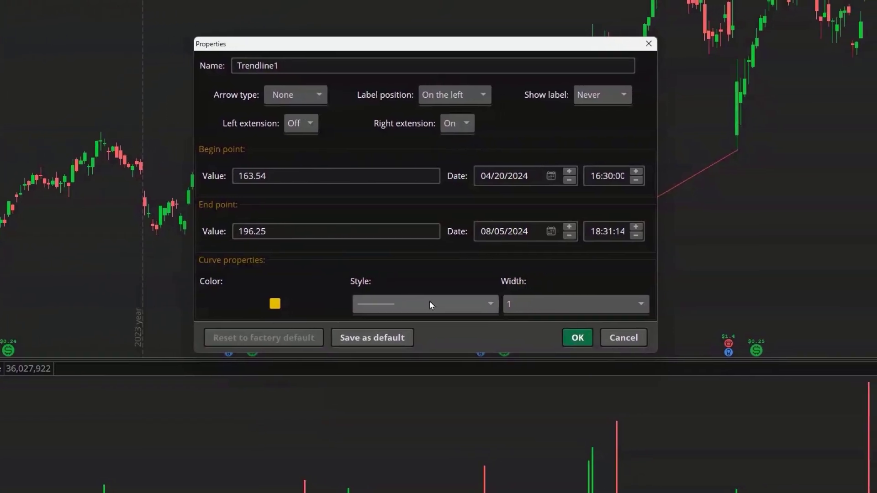
Set the trendline's width to 2 and save its properties as the default.
click(429, 302)
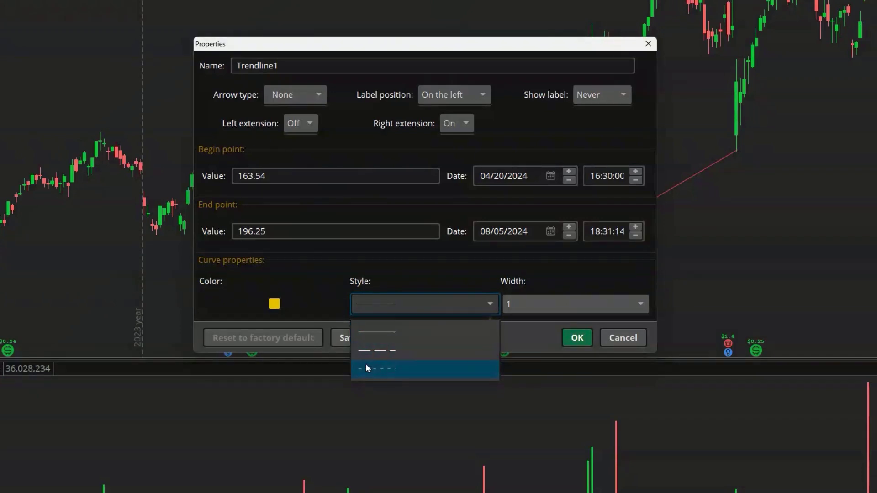
click(577, 307)
click(577, 307)
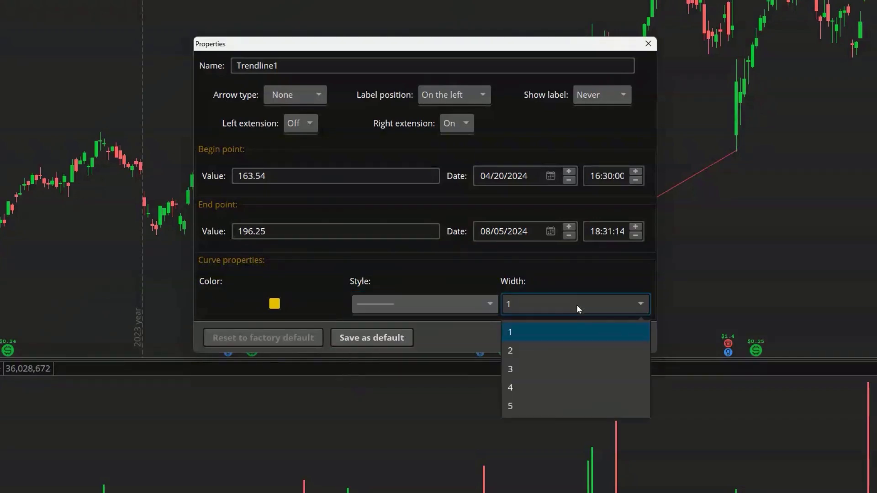
click(550, 353)
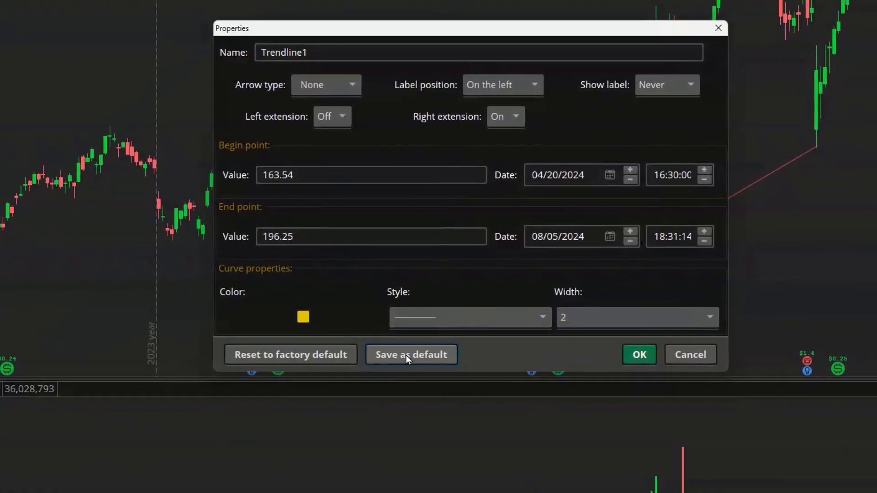
click(639, 355)
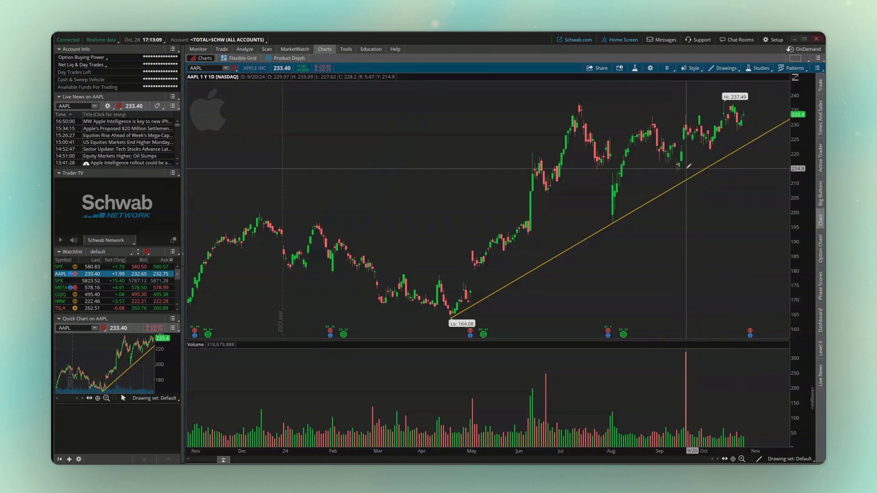
Draw a second trendline from the April 12 high at about 178 up to the mid-July high.
click(441, 275)
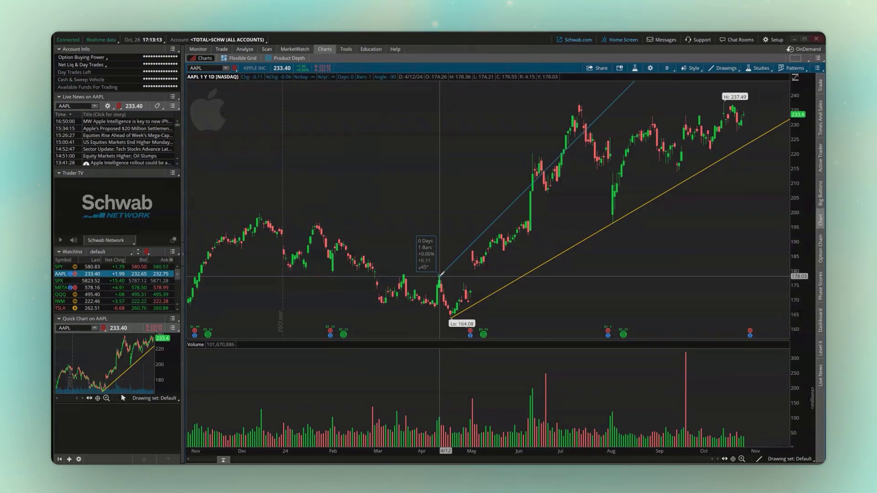
click(581, 100)
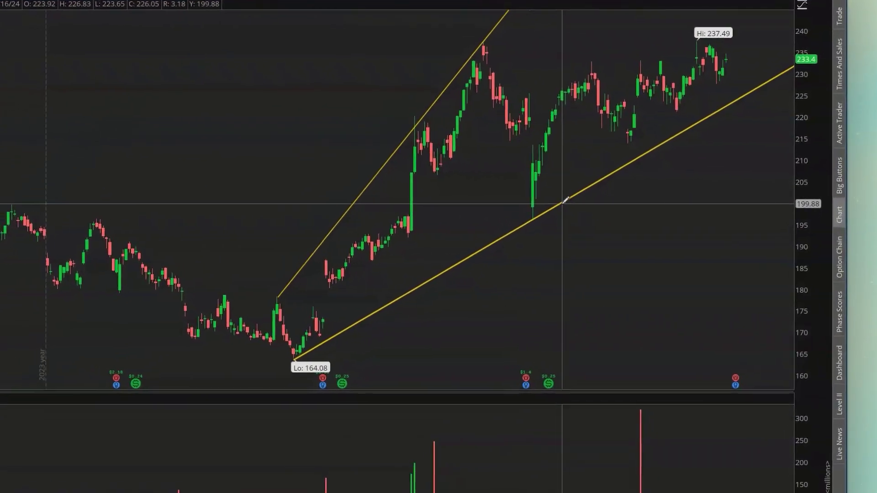
Clear all drawings in the Default drawing set from the chart.
right_click(610, 214)
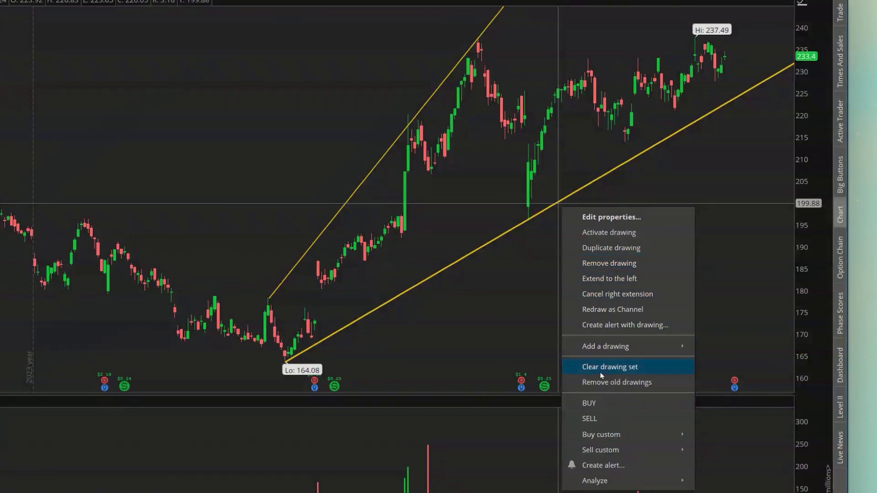
click(647, 368)
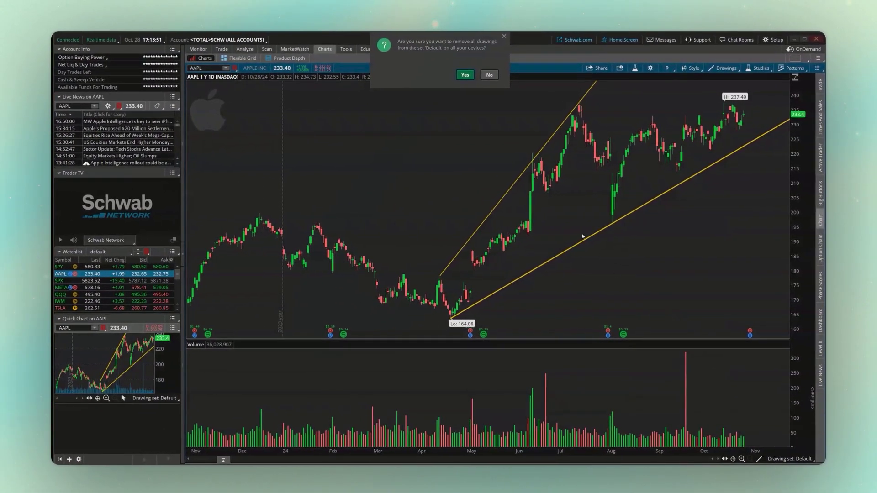
click(473, 78)
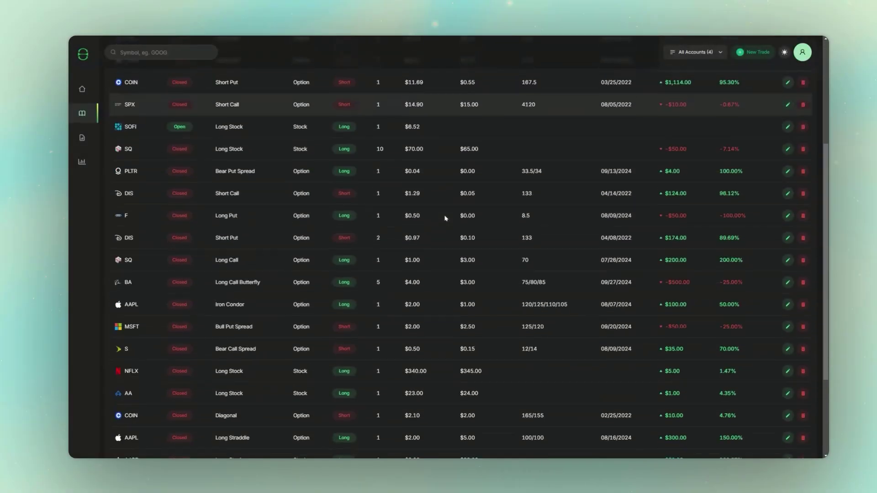
Switch to the trading journal's trade list and review the details of the AAPL Long Straddle trade.
scroll(445, 218, down, 5)
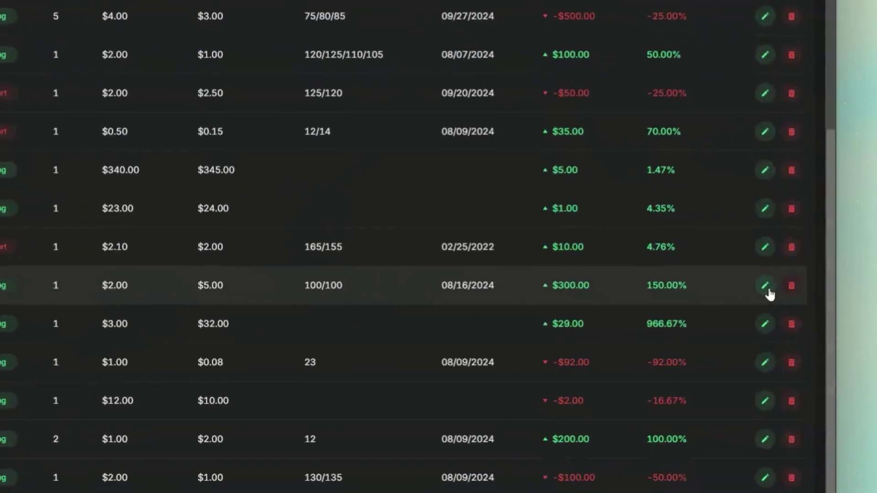
click(767, 291)
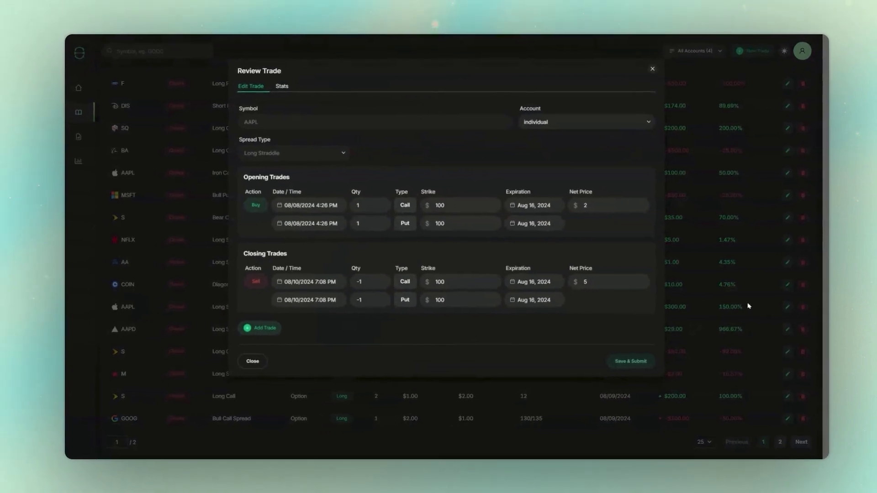
click(749, 306)
View the journal's dashboard, check the October 5, 2024 trades, and look over the strategy performance and returns charts.
click(83, 90)
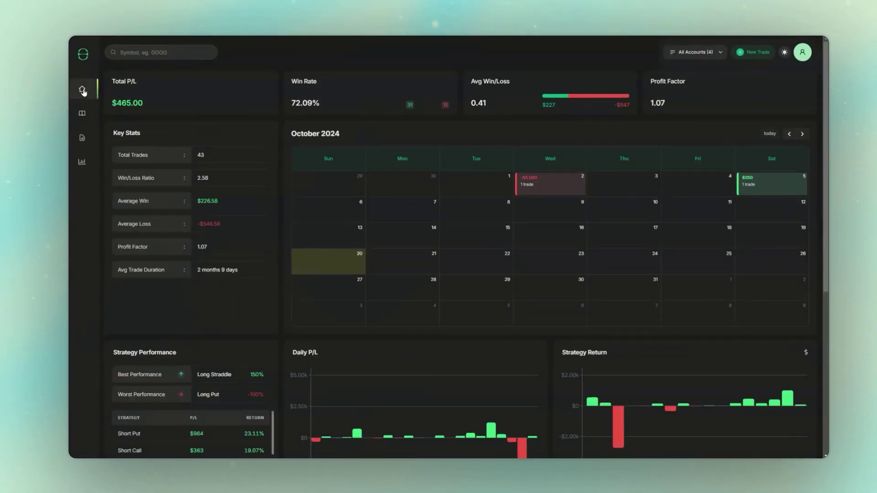
click(746, 188)
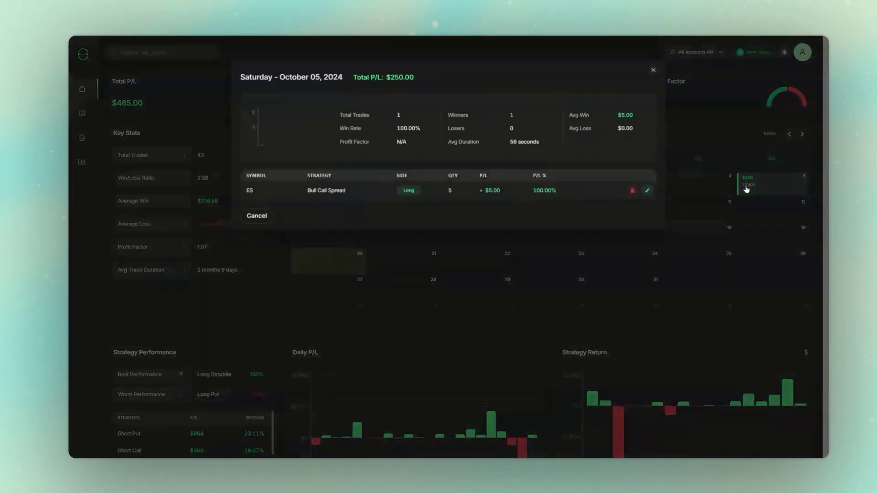
click(722, 188)
scroll(513, 235, down, 1)
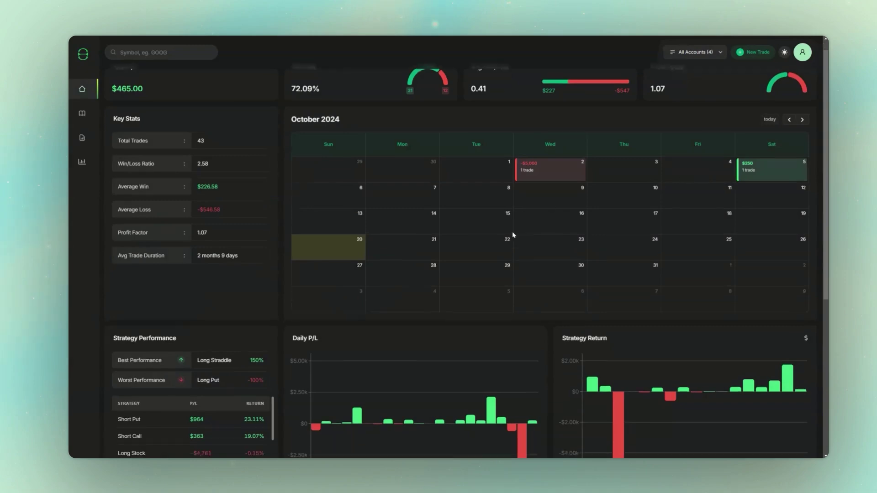
scroll(513, 235, down, 5)
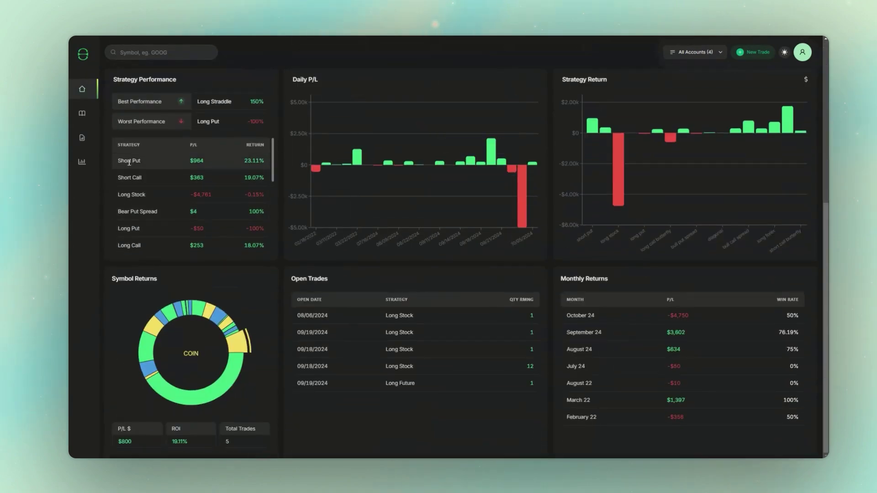
Review the journal's reports and examine the July 16, 2024 trades in the yearly calendar.
click(83, 136)
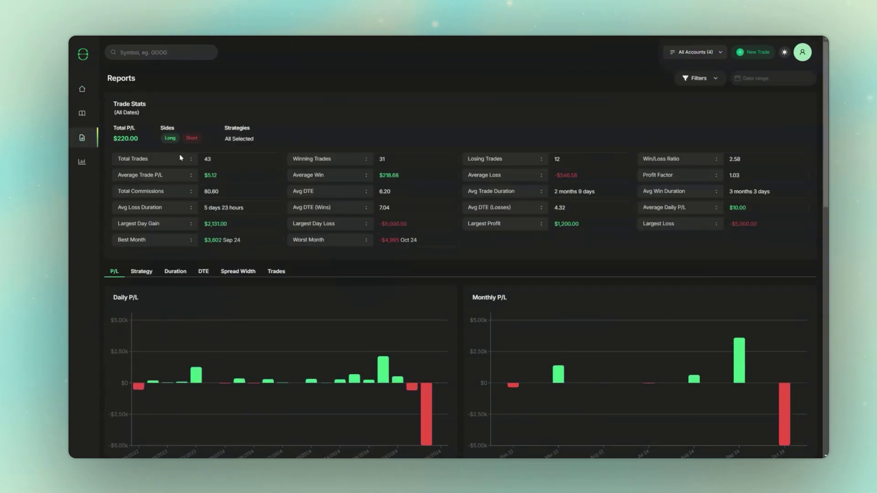
scroll(214, 163, down, 4)
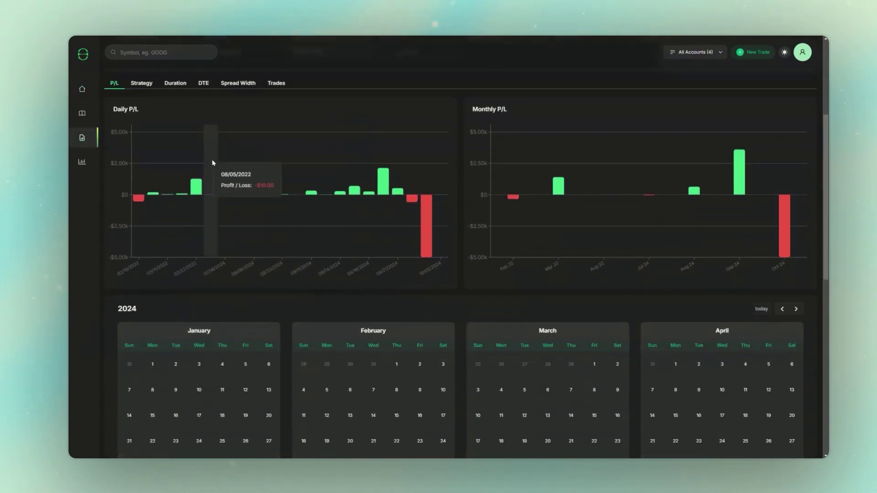
scroll(256, 265, down, 6)
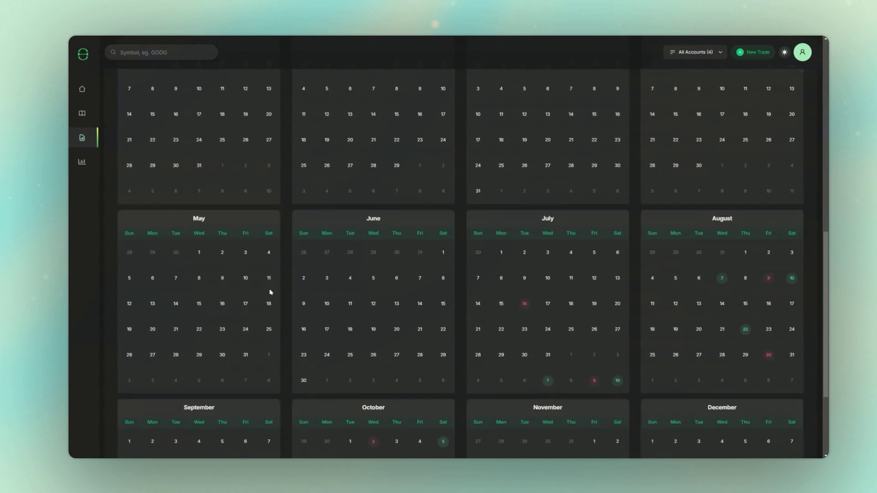
click(529, 307)
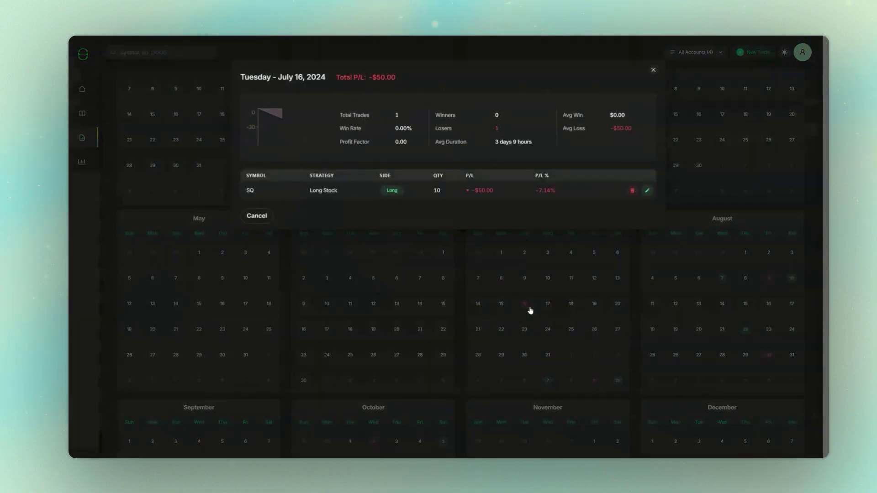
Close the July 16, 2024 trade details and review the Strategy and Duration breakdowns in the reports.
click(482, 280)
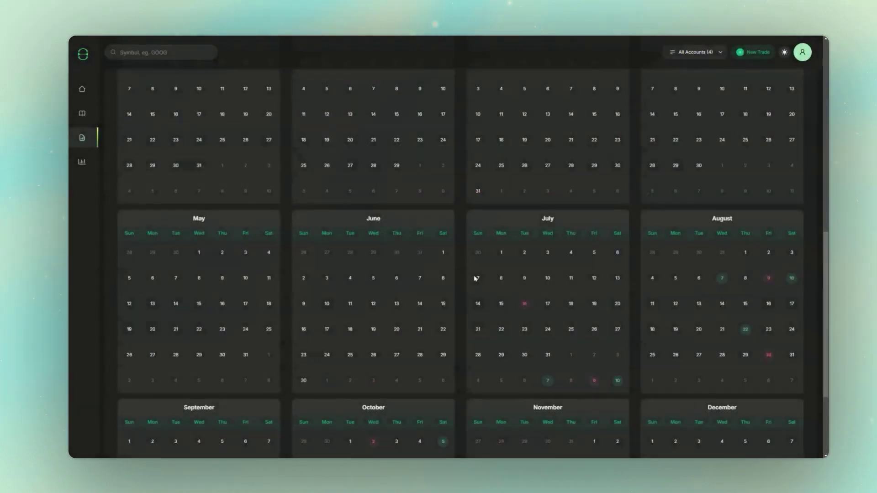
scroll(475, 277, up, 7)
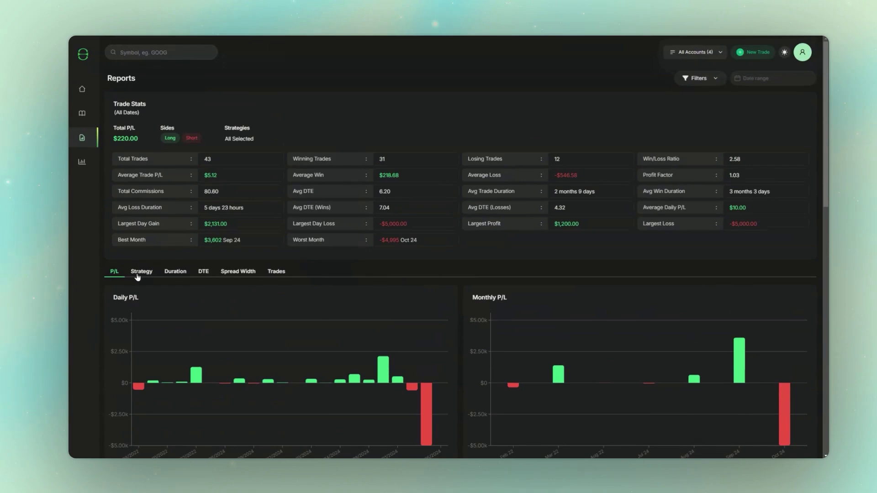
click(142, 274)
click(175, 273)
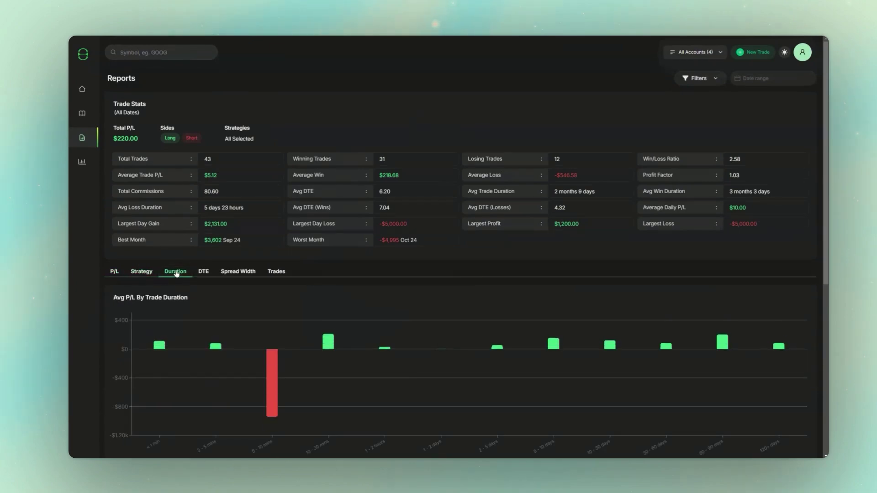
Filter the reports to the Short Call and Short Put strategies.
click(682, 82)
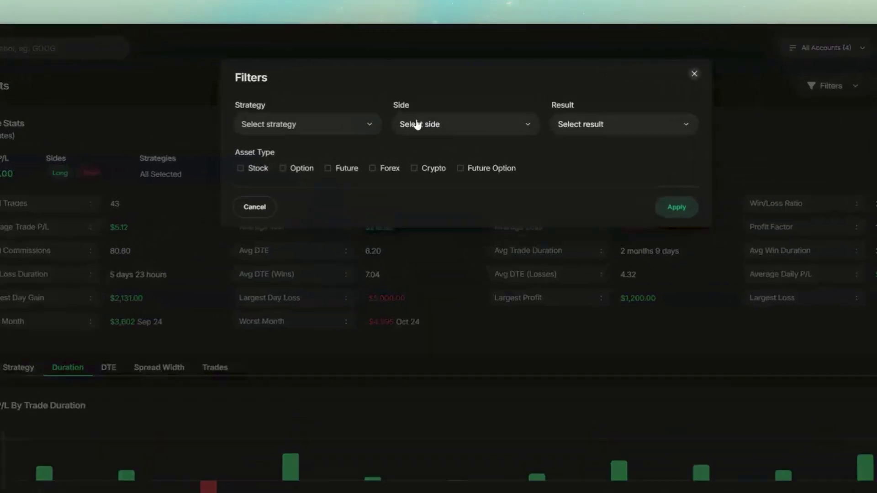
click(350, 125)
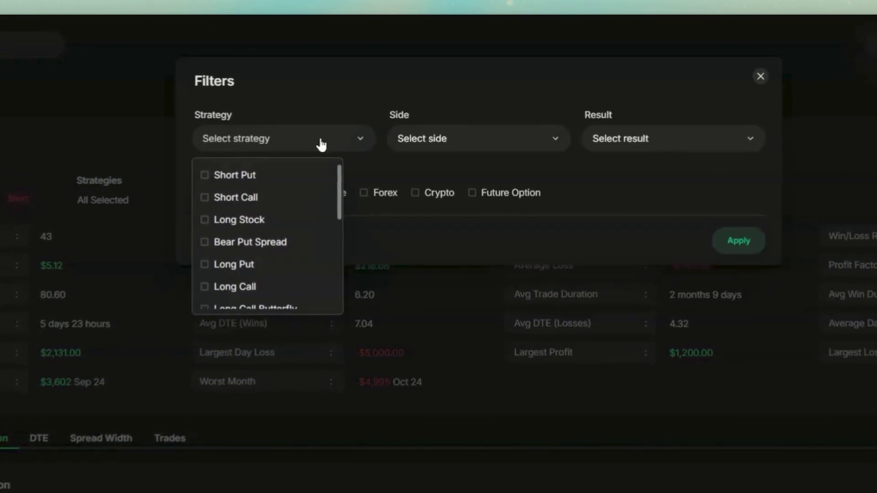
click(204, 199)
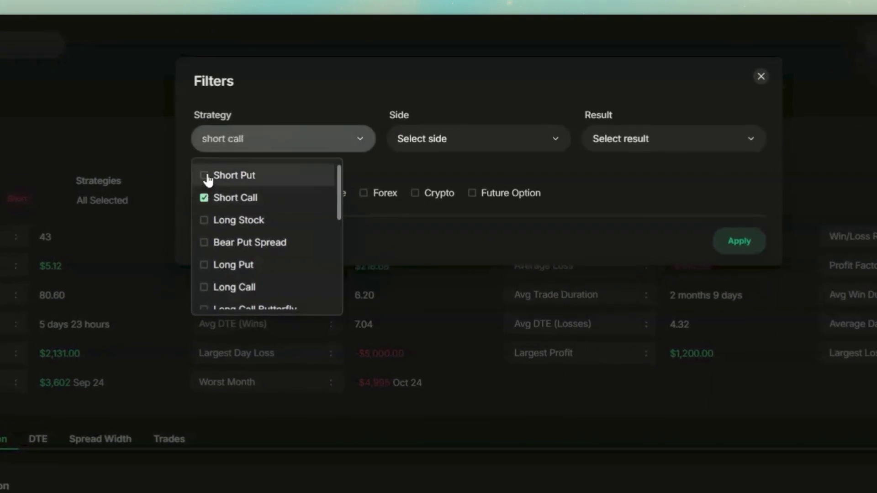
click(206, 177)
click(739, 241)
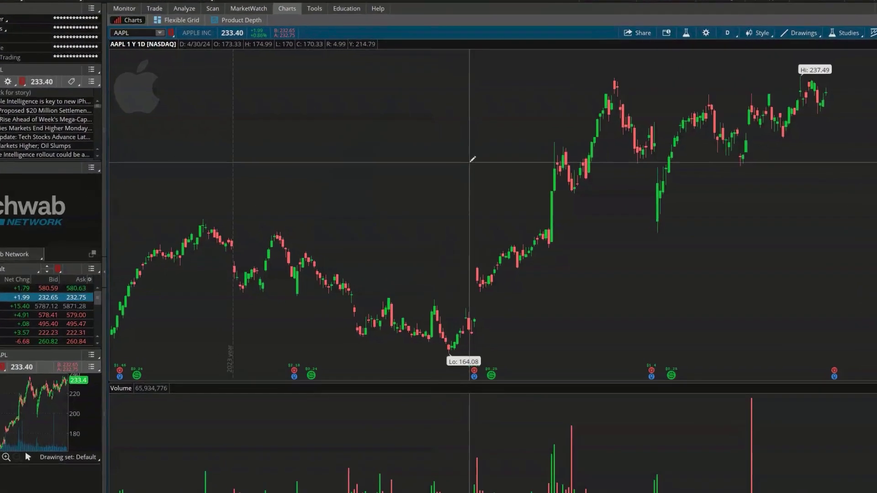
Draw a price level at about $214.26 across the late-July and September lows on the AAPL chart.
right_click(468, 170)
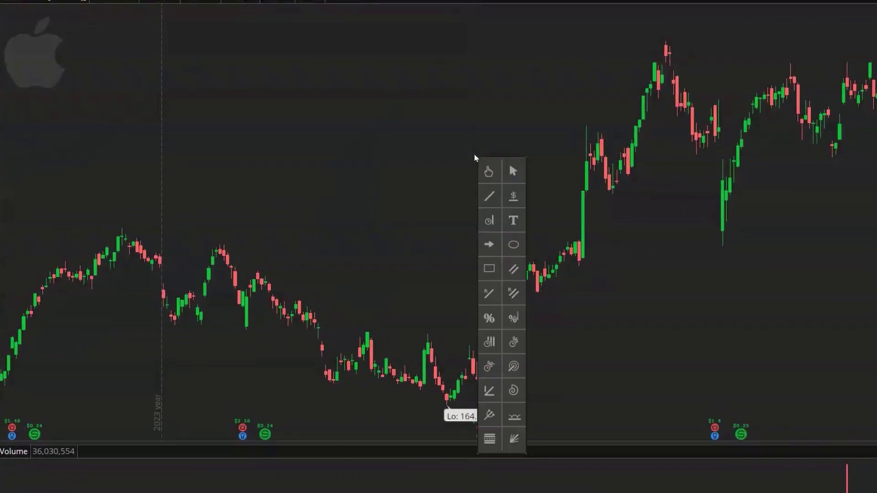
click(517, 197)
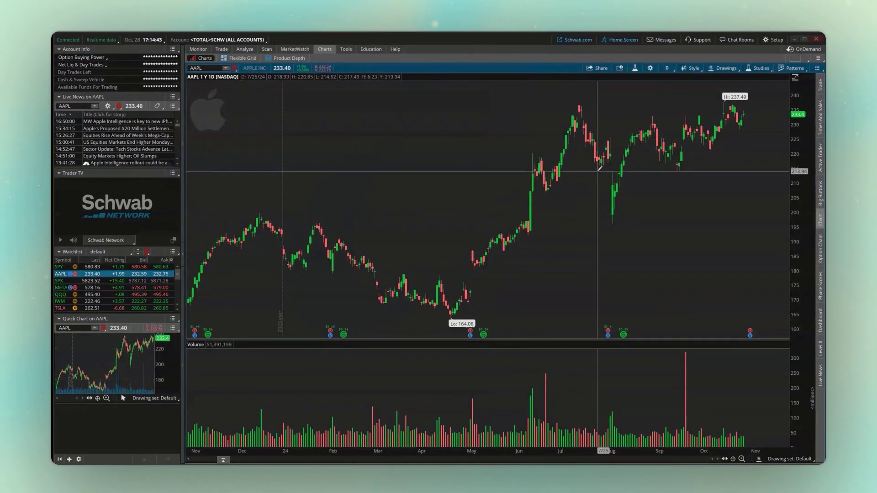
drag(600, 167, 681, 169)
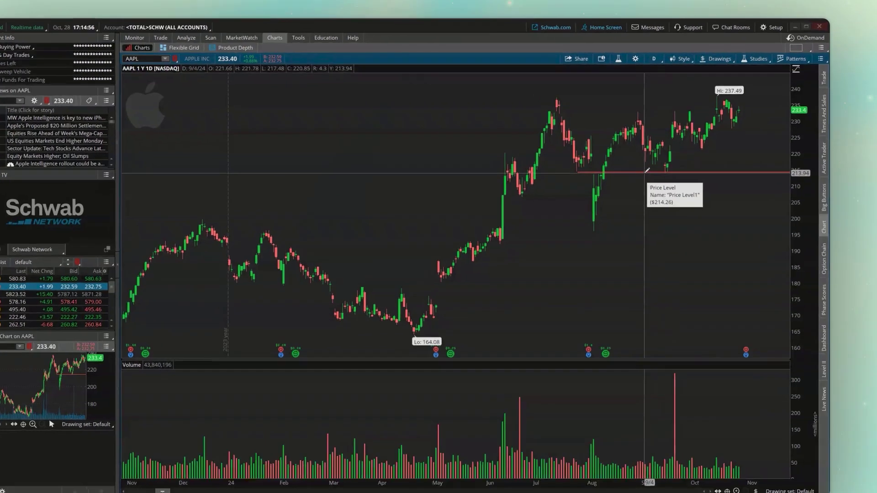
Set the price level's color to white and its line width to 3.
right_click(647, 171)
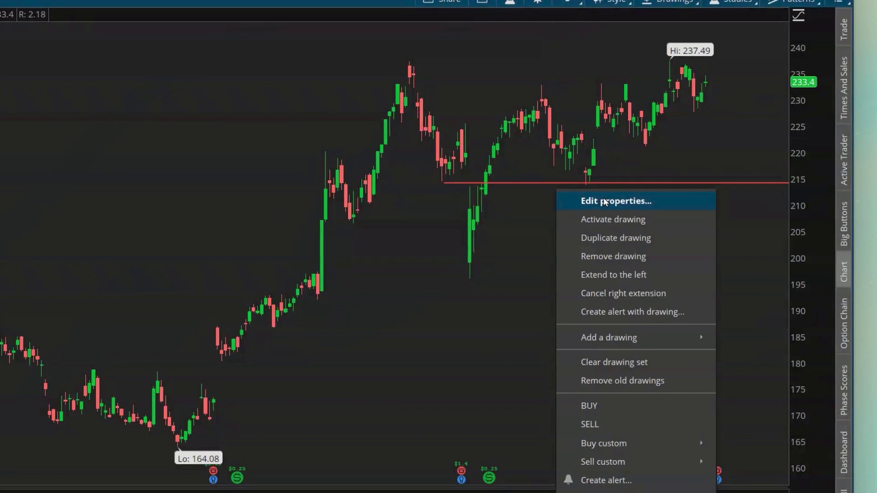
click(602, 202)
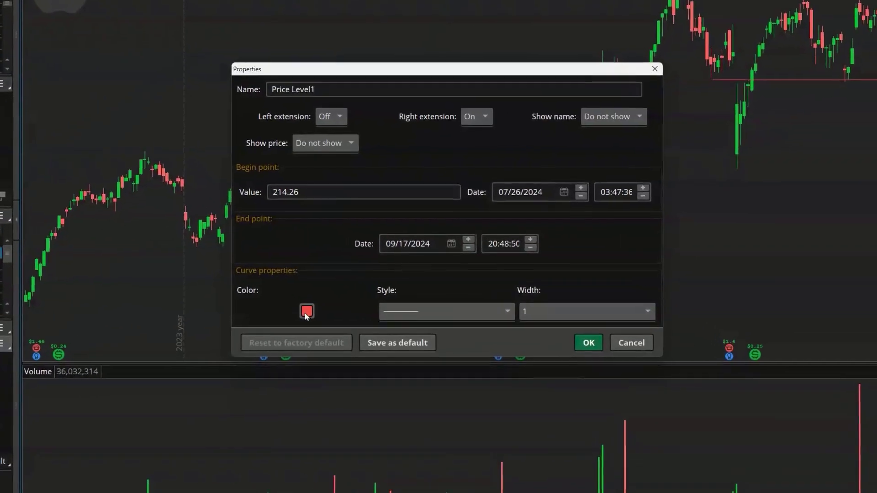
click(307, 311)
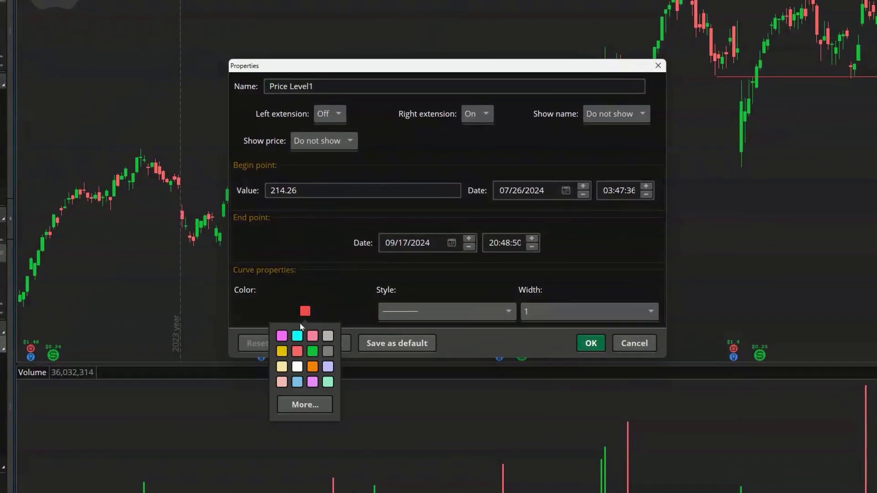
click(297, 367)
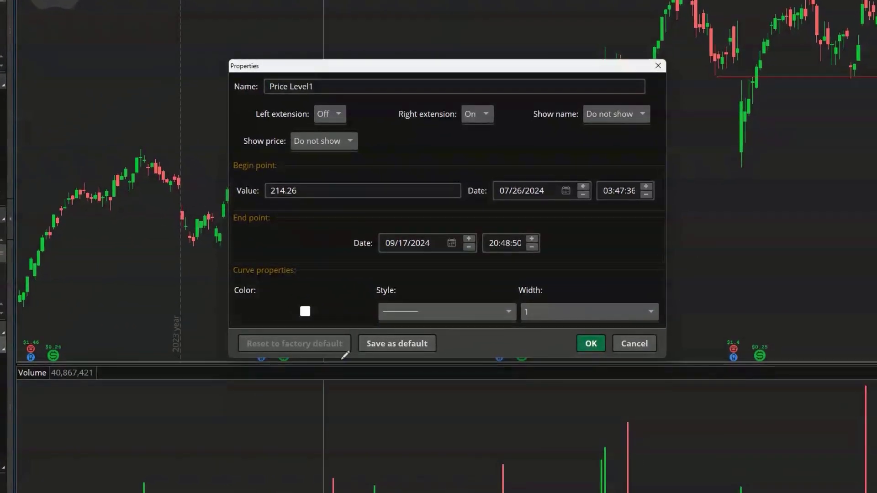
click(541, 312)
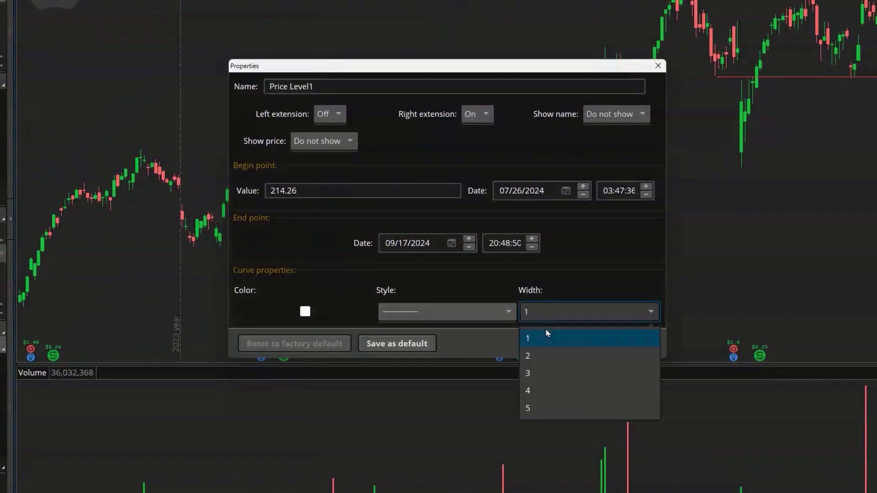
click(543, 373)
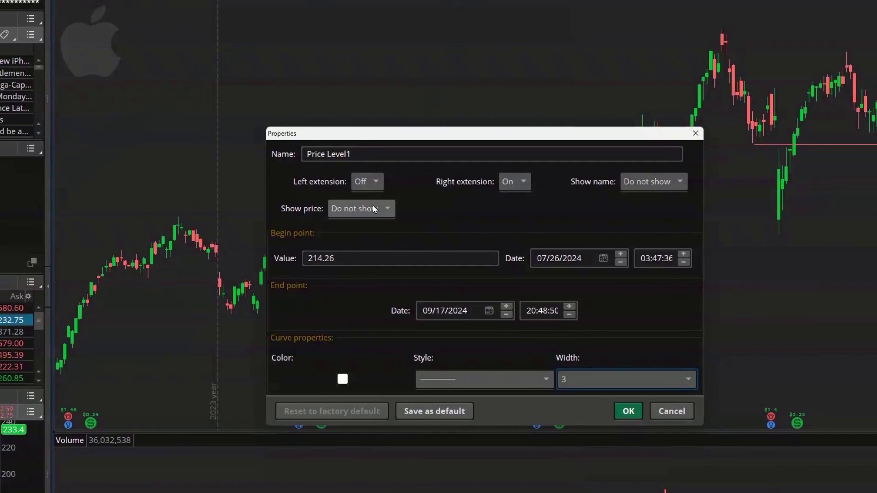
Show the price level's price on the right, save these properties as default and apply them.
click(376, 212)
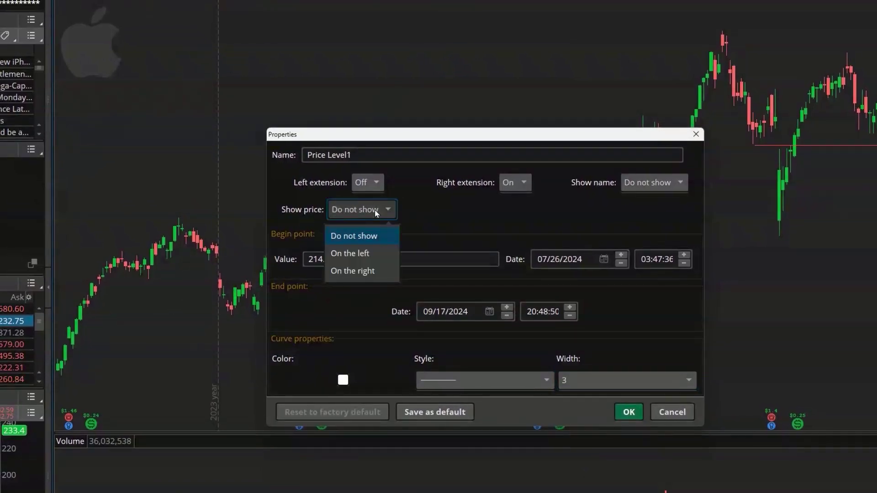
click(364, 272)
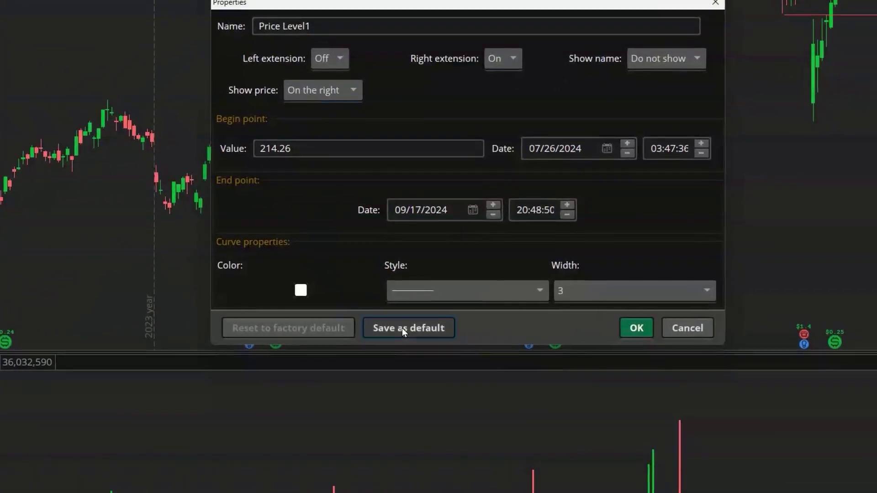
click(407, 329)
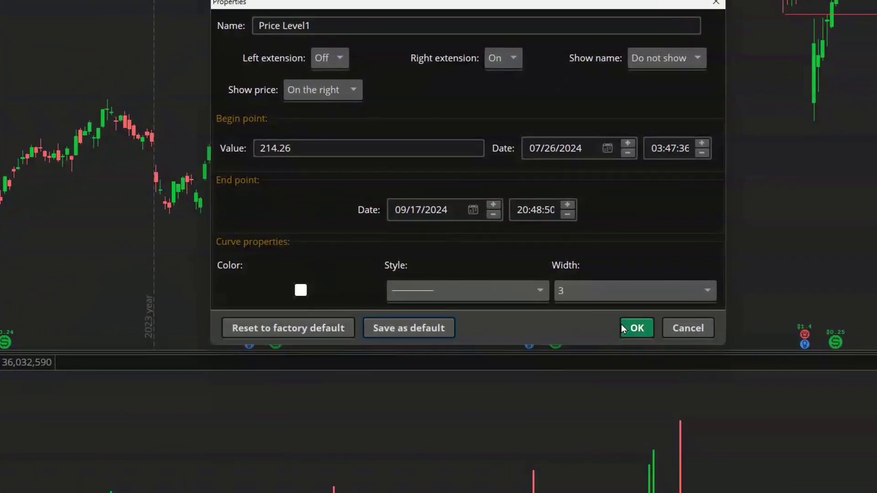
click(636, 328)
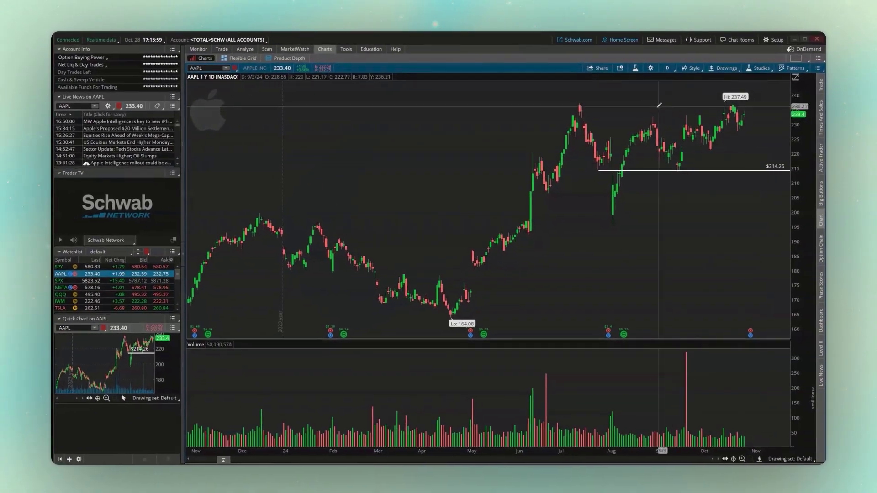
Draw a second price level at about $236.53 along the October highs.
click(653, 105)
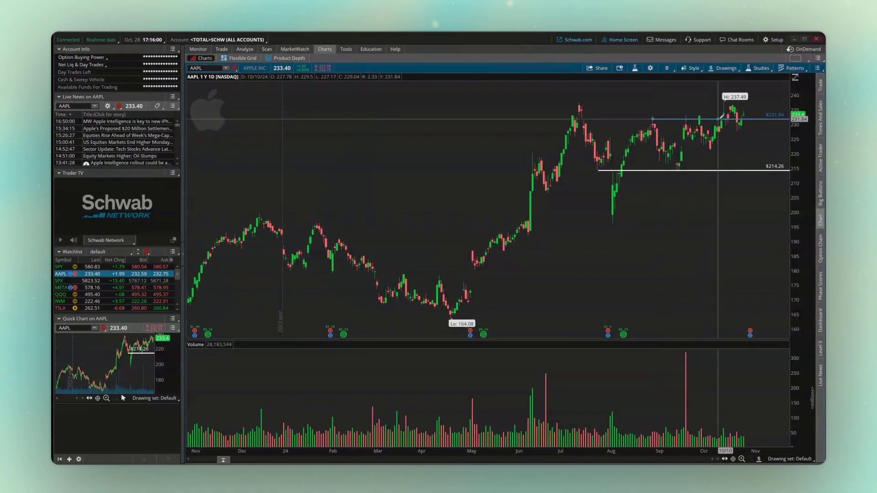
click(735, 104)
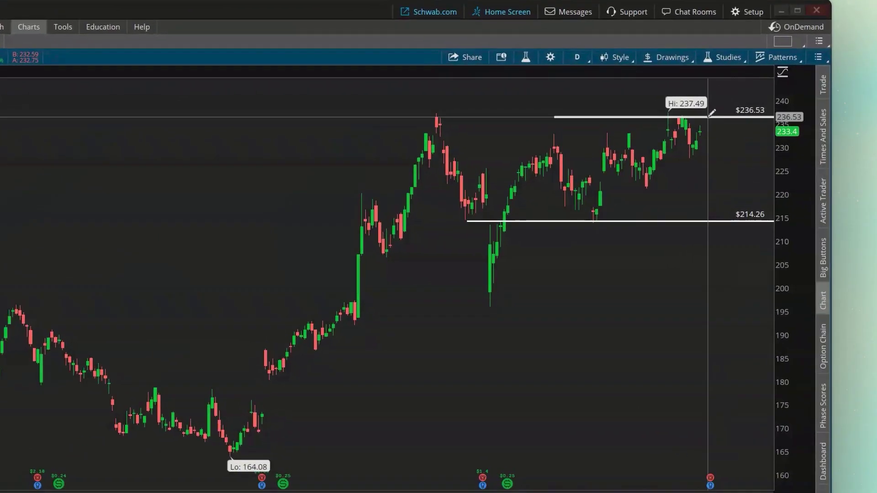
Clear the drawing set to remove both price levels from the chart.
right_click(748, 105)
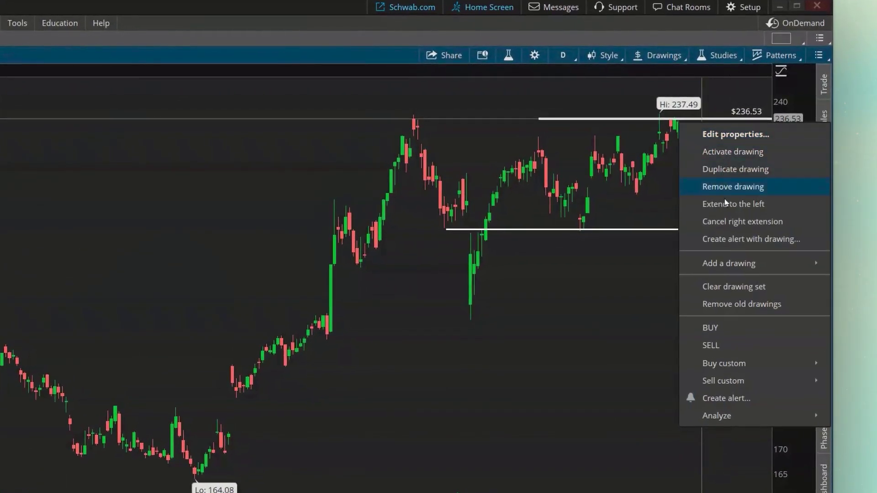
click(736, 288)
click(459, 73)
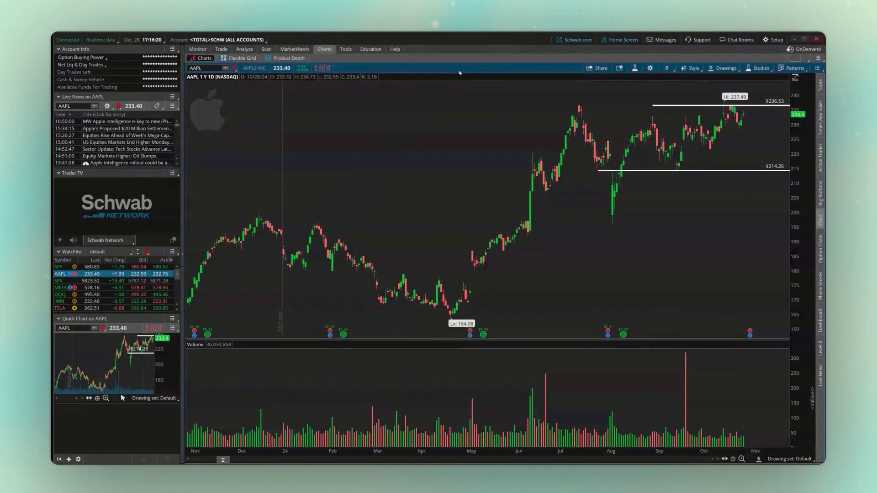
Draw Fibonacci Retracements from the April low at about $163.97 to the October high at about $238.02.
middle_click(453, 158)
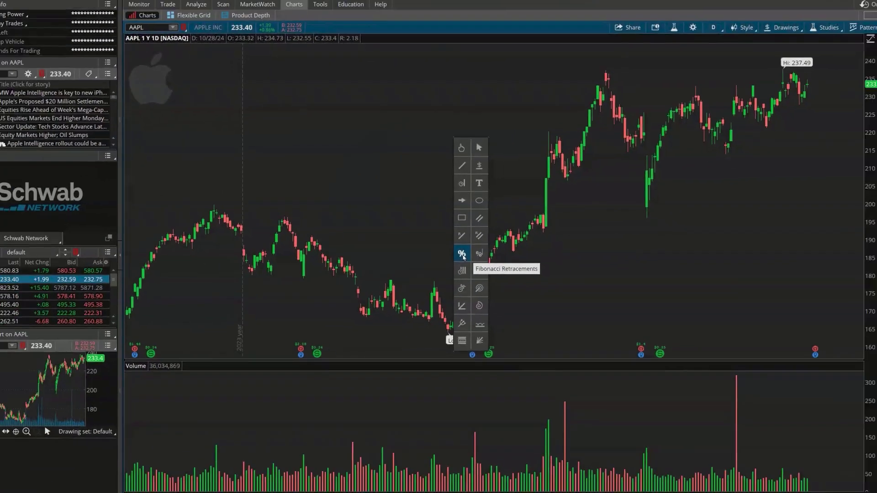
click(463, 257)
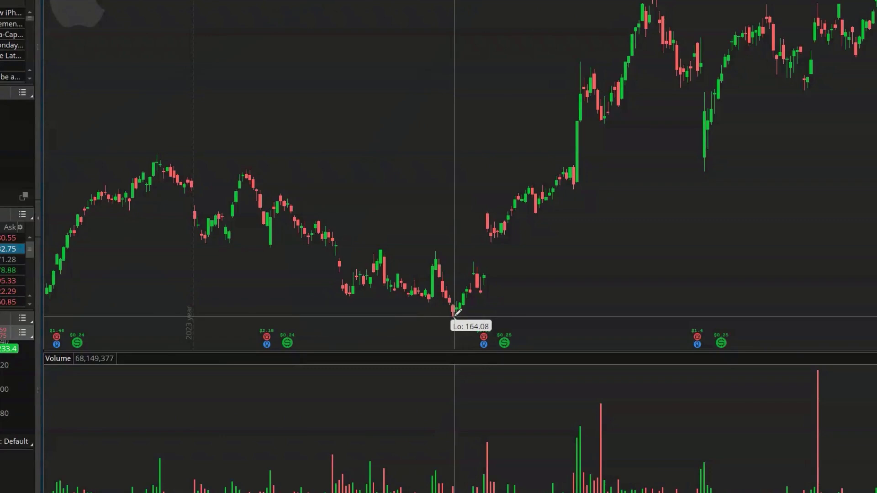
click(455, 314)
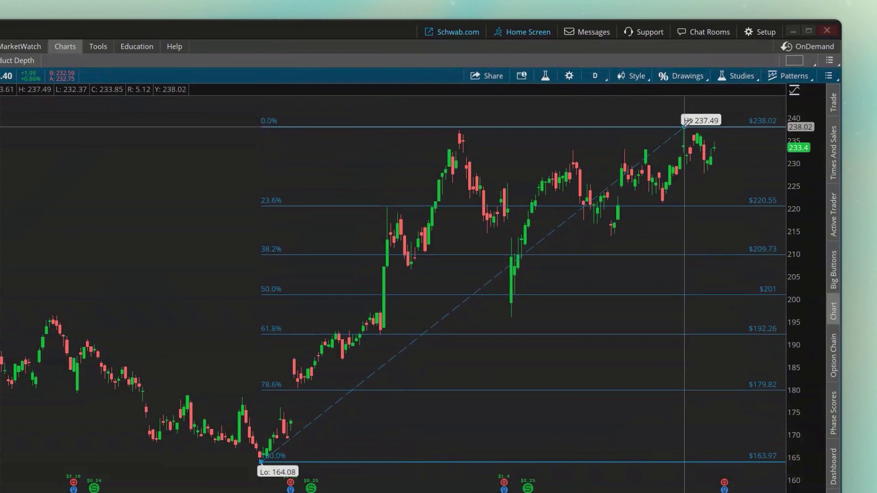
click(687, 123)
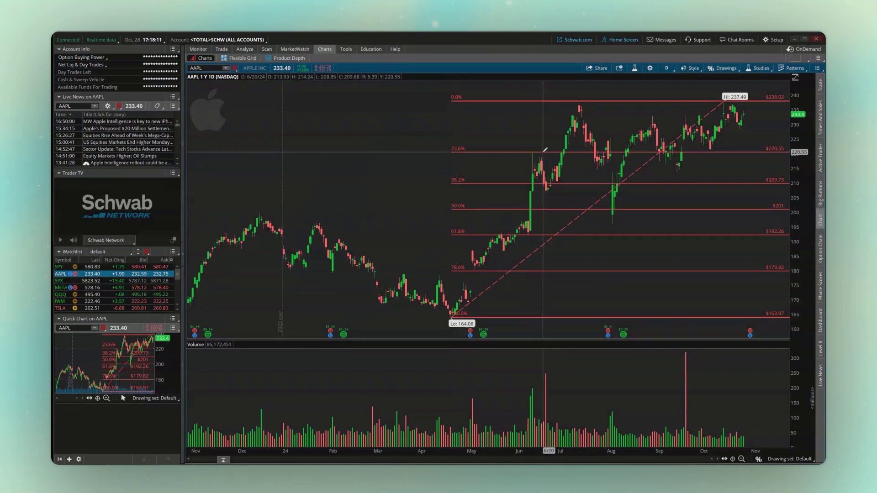
In the Fibonacci retracement's properties, set the 0.5 coefficient curve to yellow with the short-dashed line style.
mouse_move(543, 151)
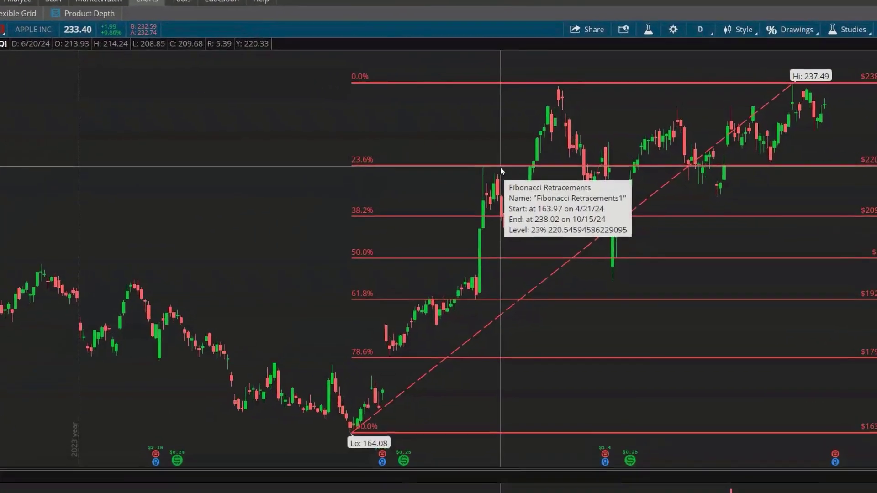
right_click(501, 171)
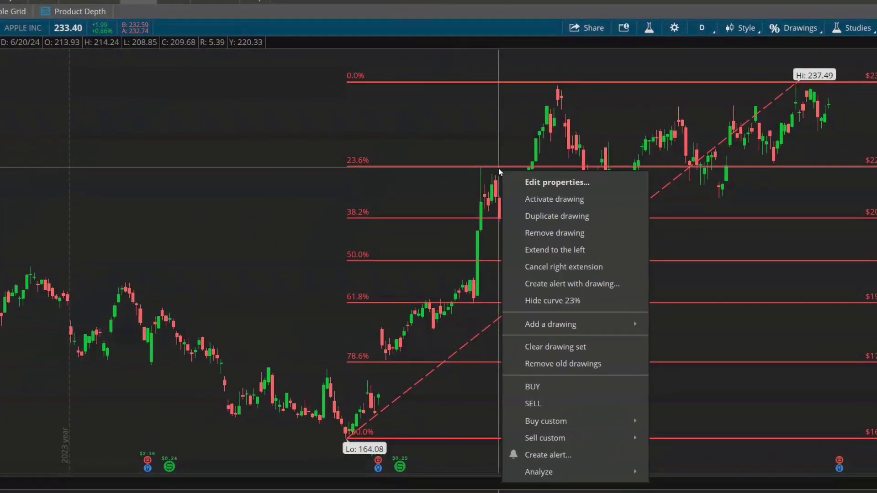
click(565, 183)
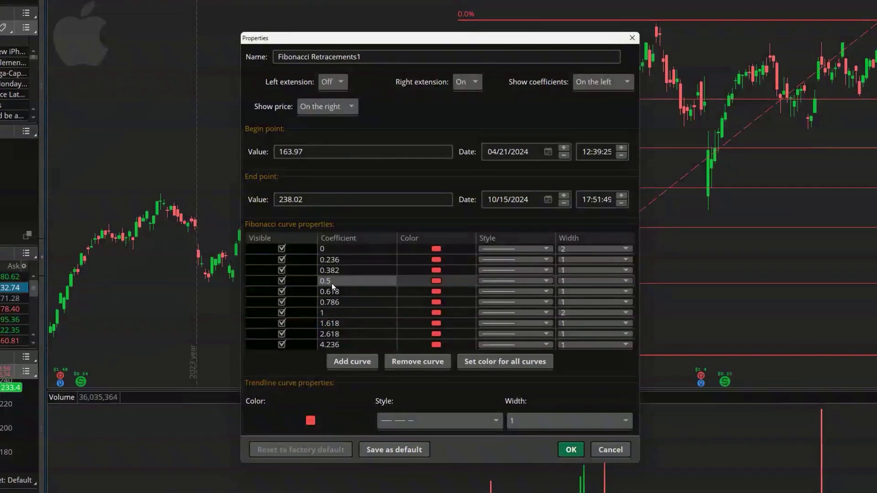
click(438, 283)
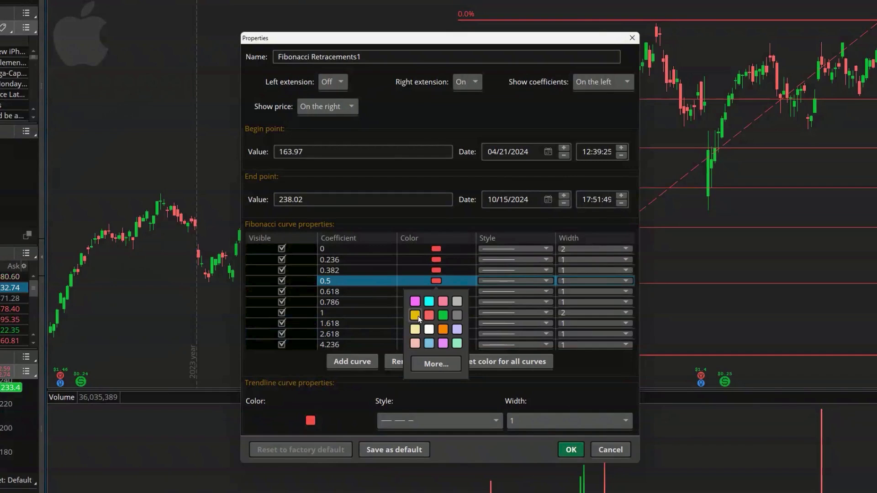
click(417, 315)
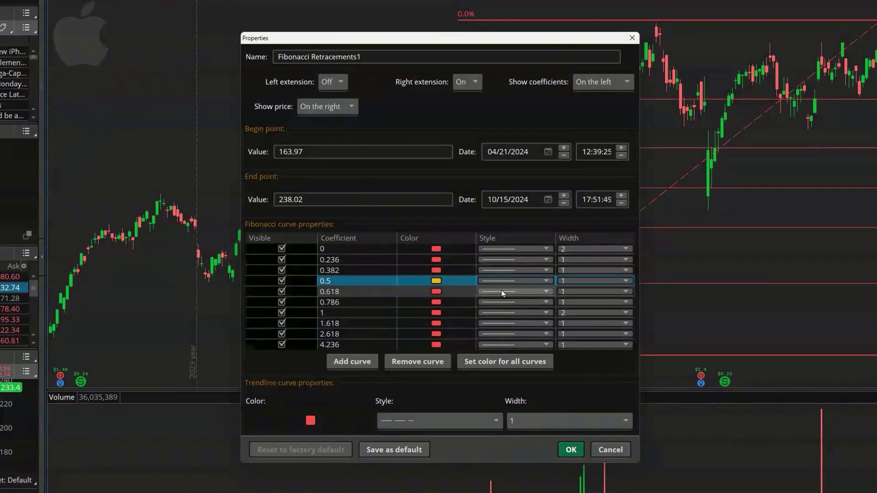
click(513, 282)
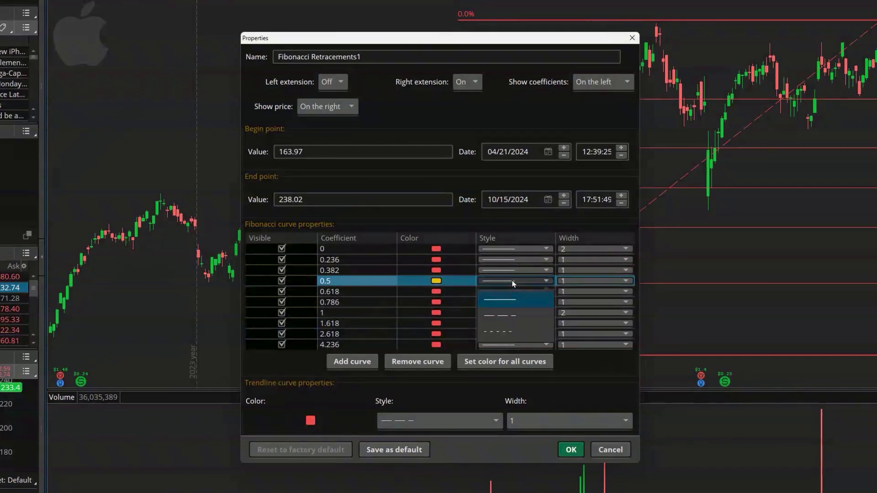
click(505, 331)
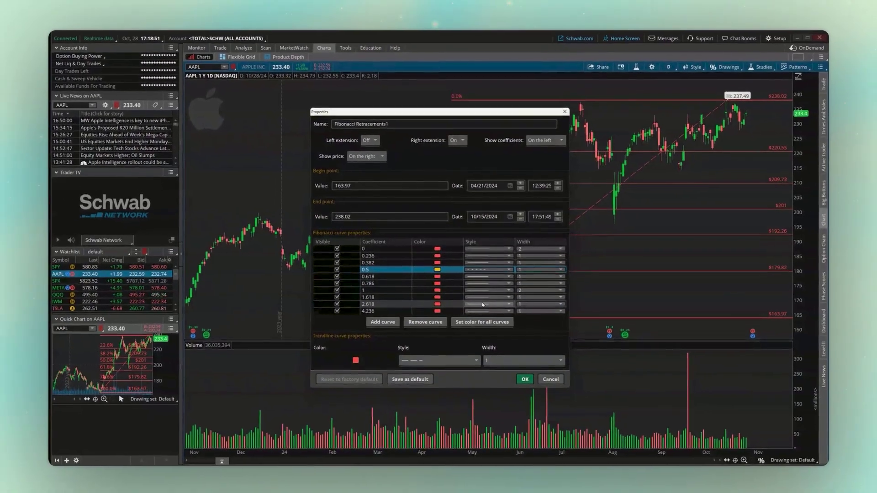
Save the customized Fibonacci retracement settings as the default and apply them to the drawing on the AAPL chart.
click(412, 379)
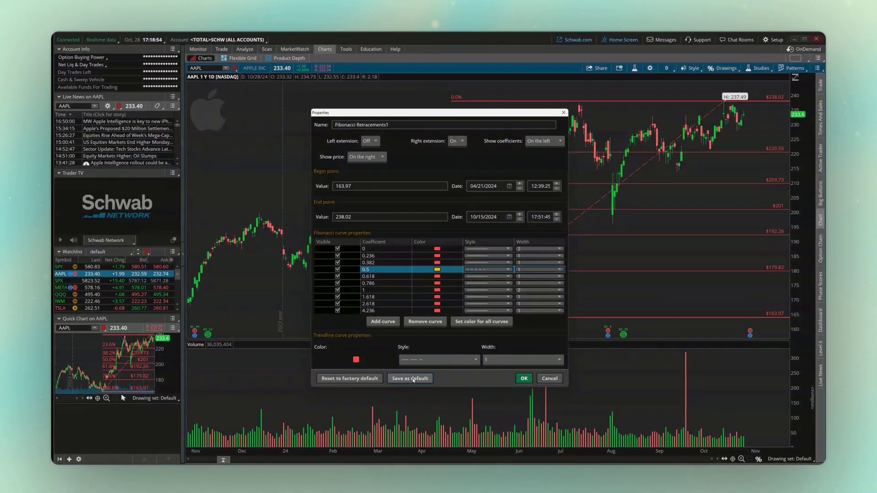
click(524, 379)
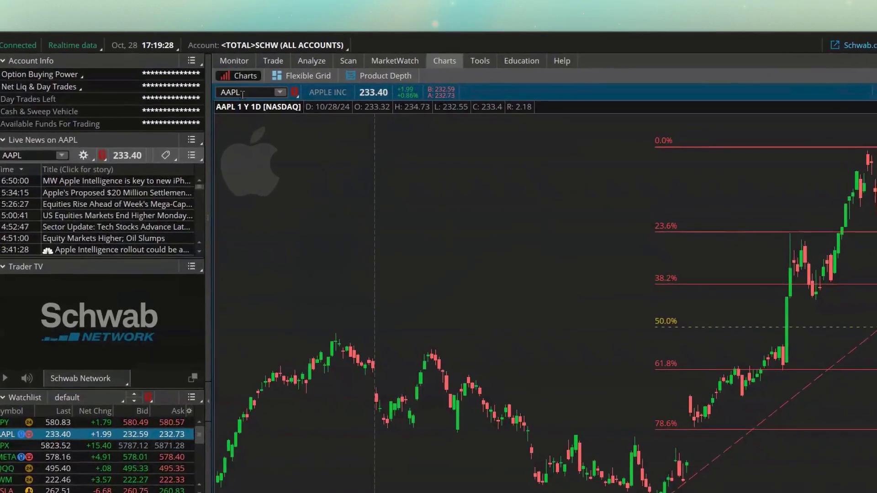
Switch the chart to the symbol SOFI.
click(223, 69)
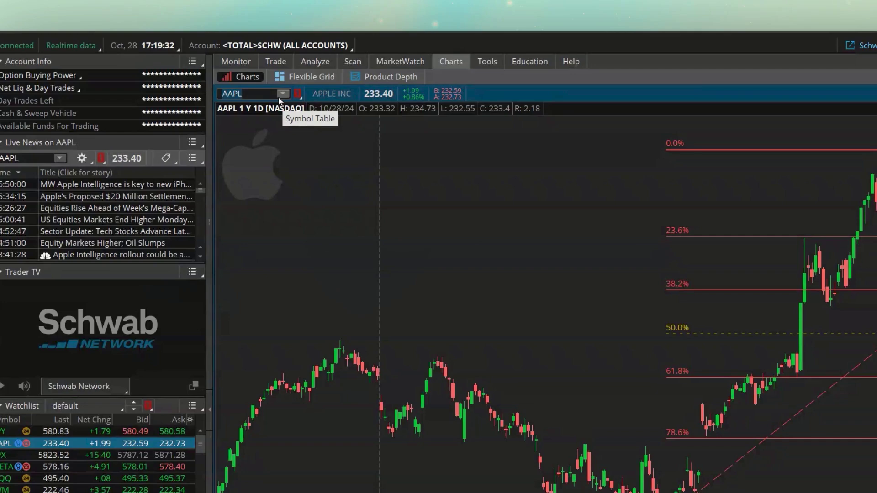
text(SOFI)
key(Return)
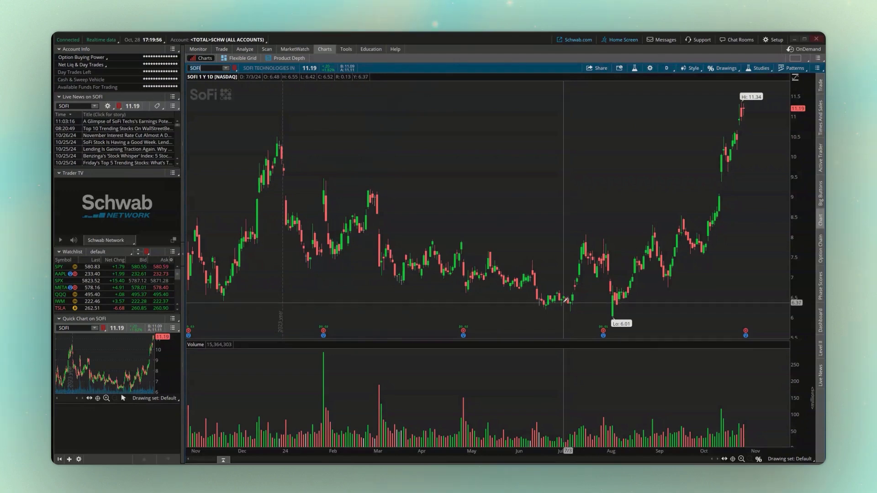
Draw Fibonacci Retracements from the December high at about $10.52 to the July low at about $6.09, and remove that drawing.
click(279, 134)
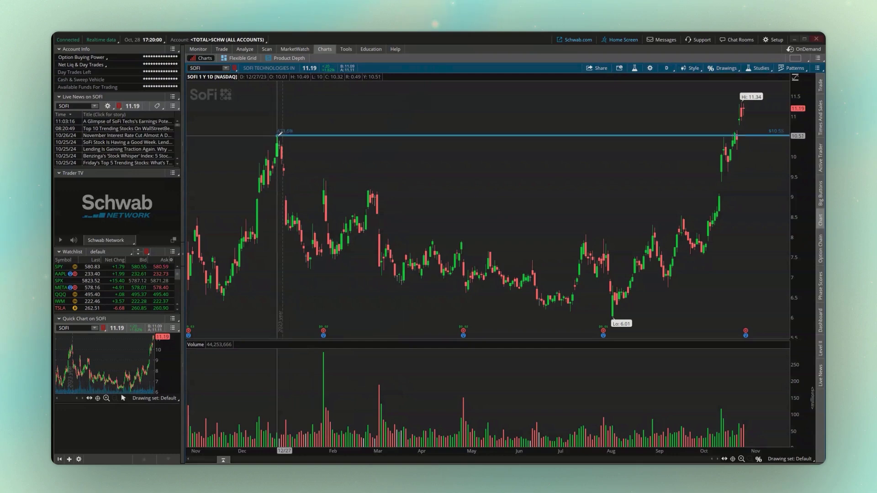
click(573, 312)
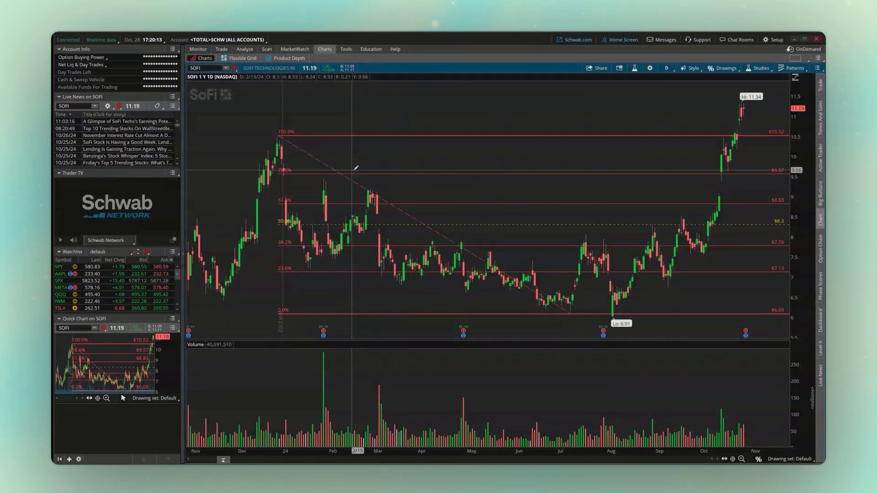
right_click(392, 172)
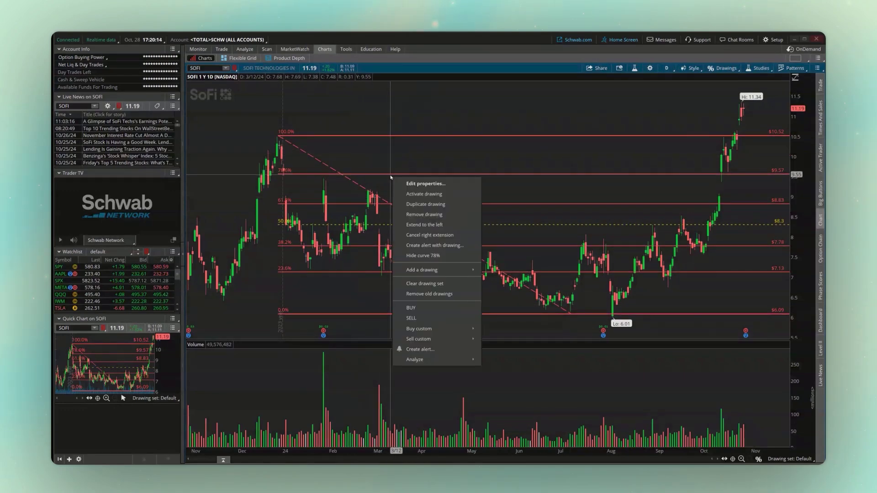
click(430, 215)
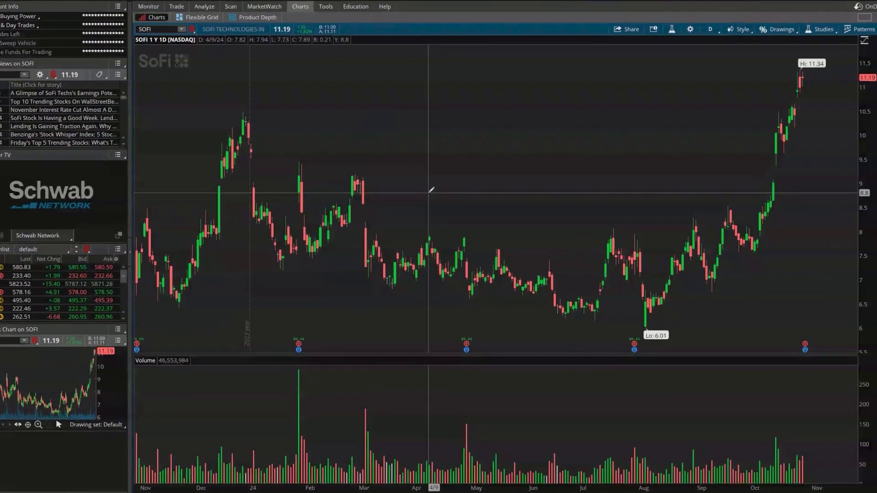
Add the text note "Watch out for earnings" beside the early March high at about $9.19.
middle_click(432, 206)
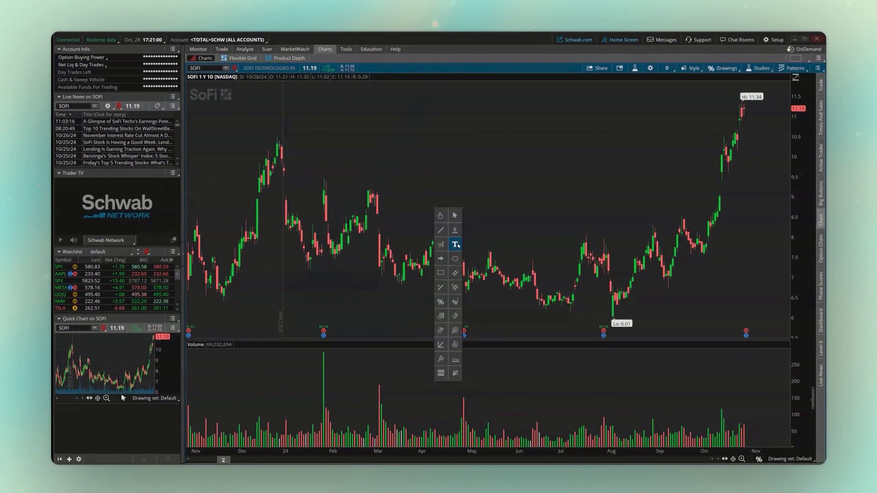
click(455, 245)
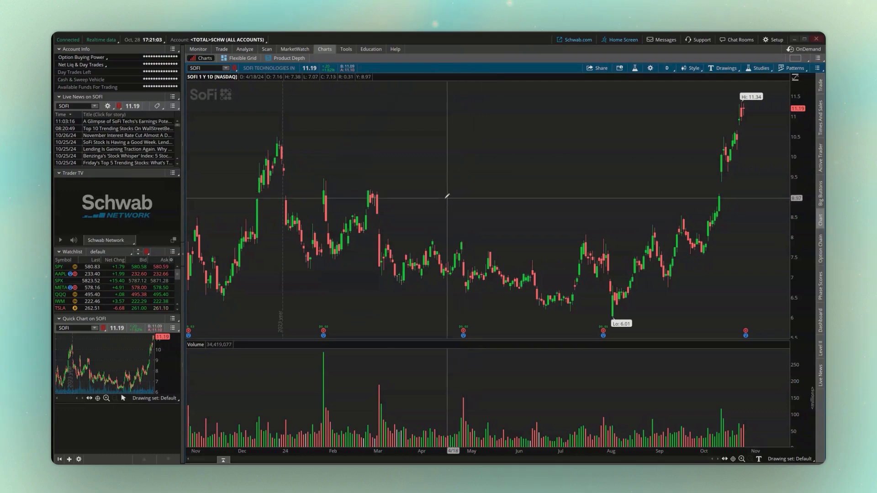
click(380, 187)
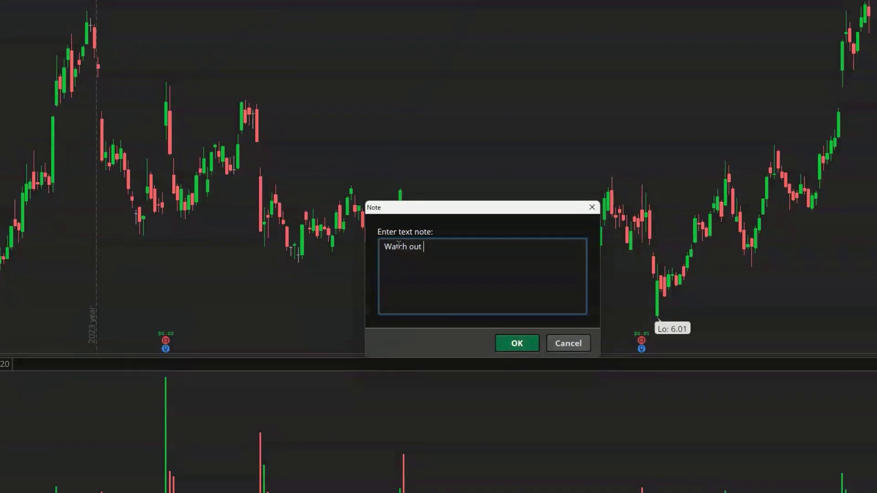
text(Watch out for earnings)
click(513, 342)
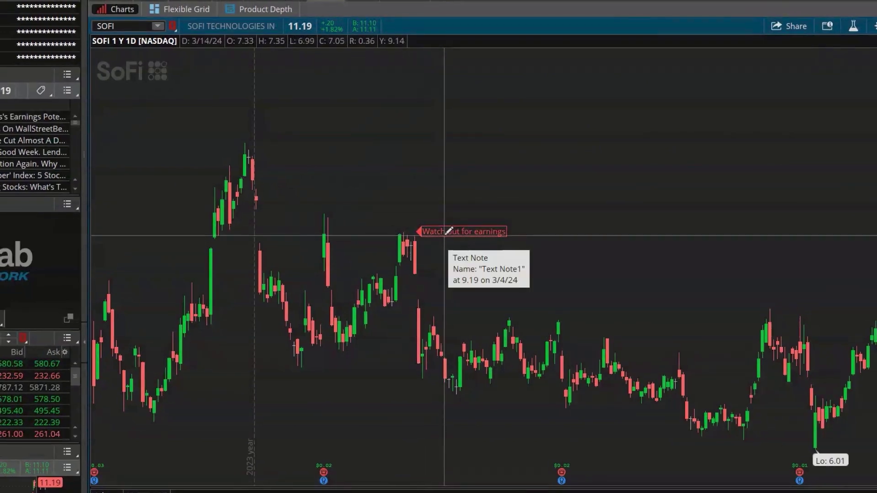
Review the text note's display mode, arrow, alignment and font options in its properties.
right_click(449, 231)
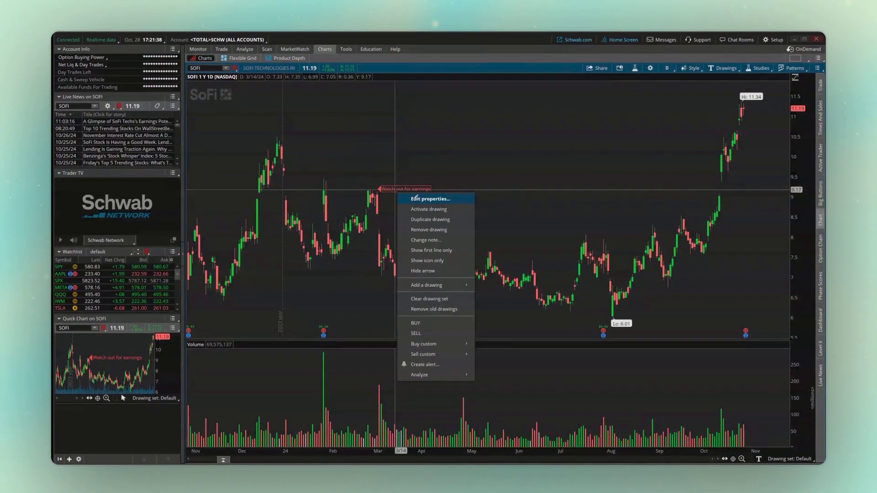
click(416, 198)
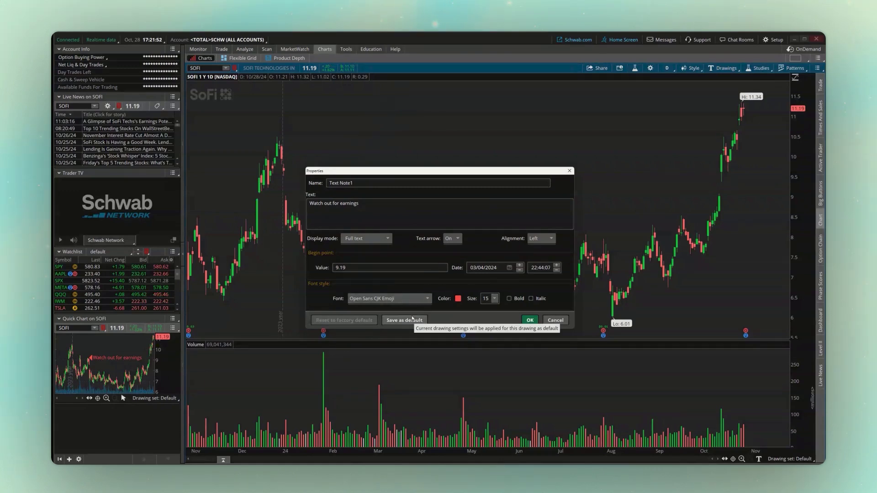
click(530, 320)
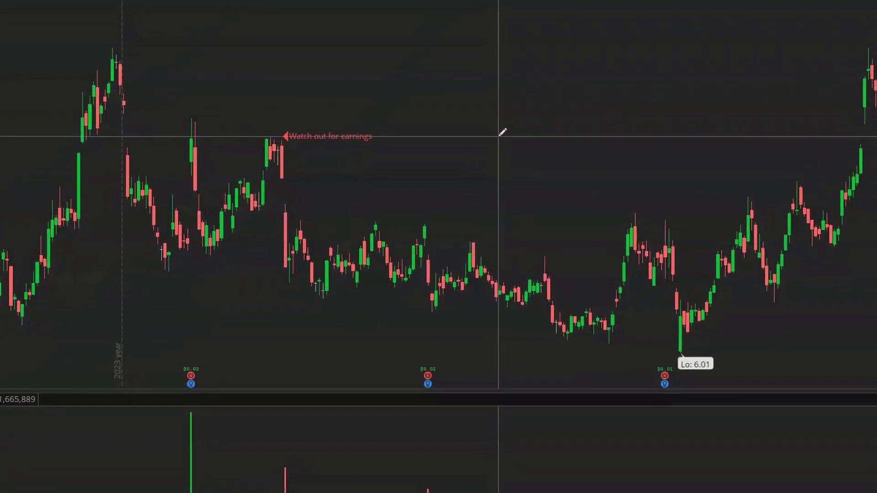
Place four arrow drawings beside the successive price peaks in July, August, September and October.
middle_click(505, 191)
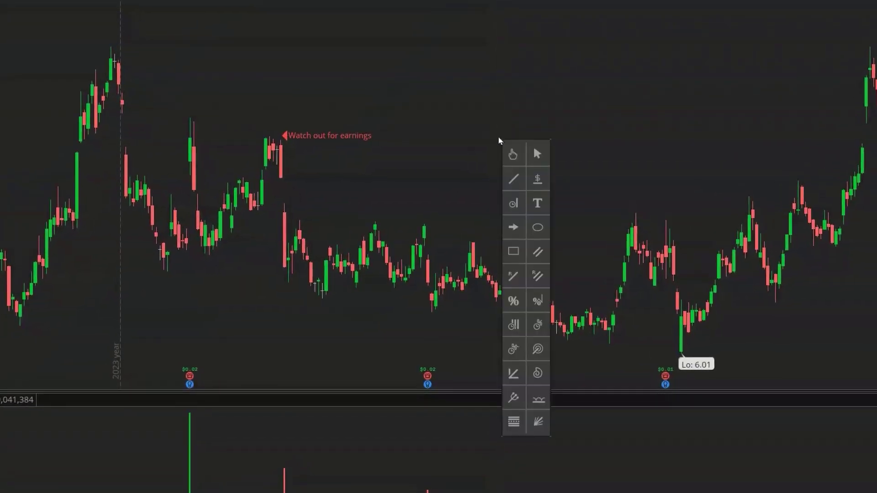
click(519, 231)
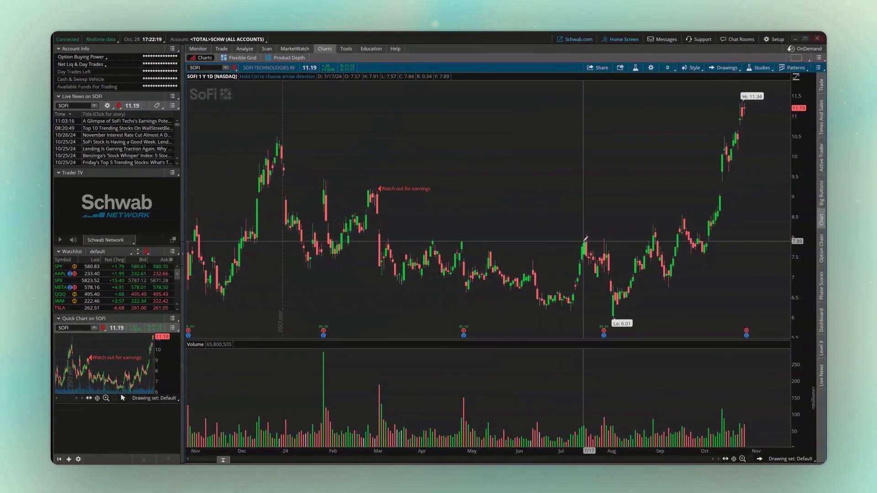
click(649, 231)
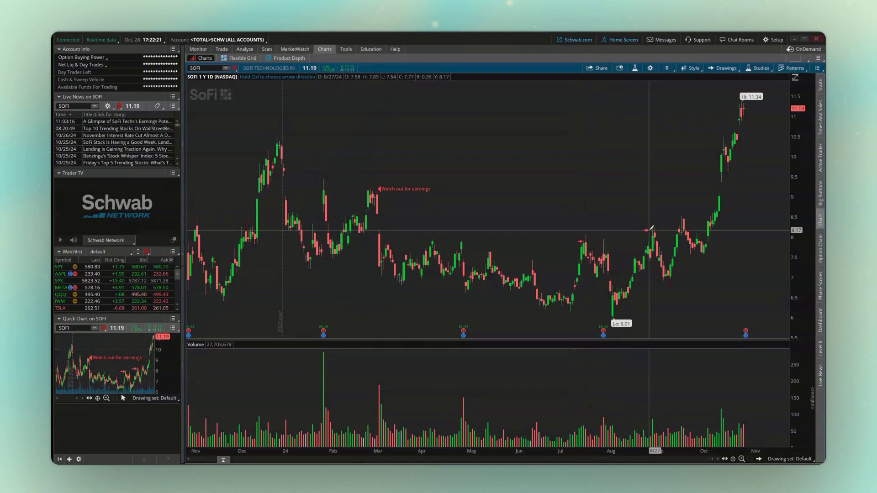
click(682, 217)
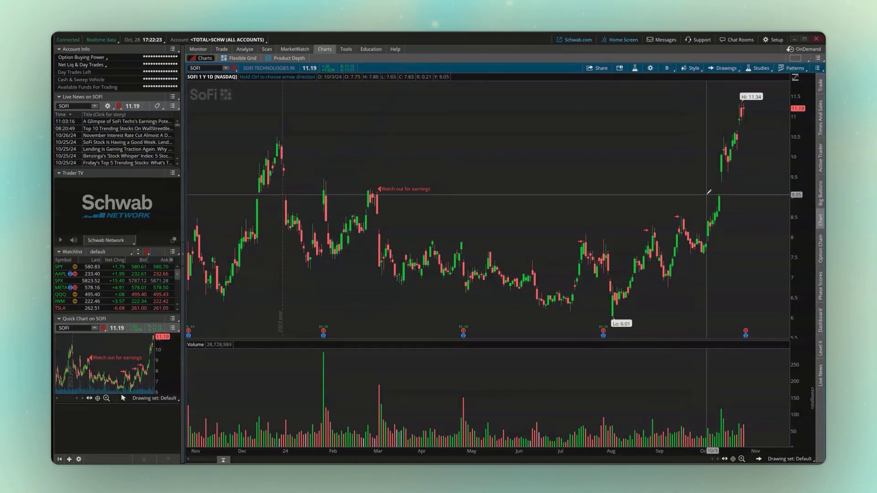
click(716, 140)
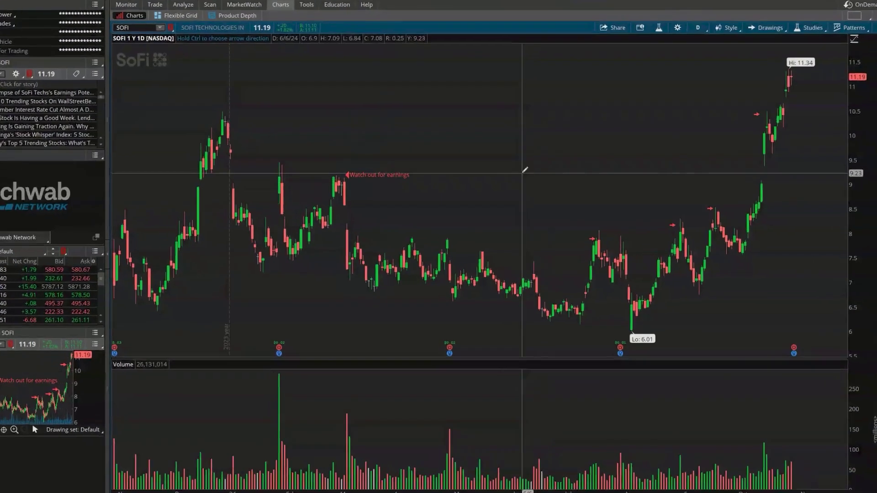
Draw a rectangle over the July to September price range, from about 8.04 on 07/16/2024 to about 6.9 on 09/12/2024.
middle_click(525, 190)
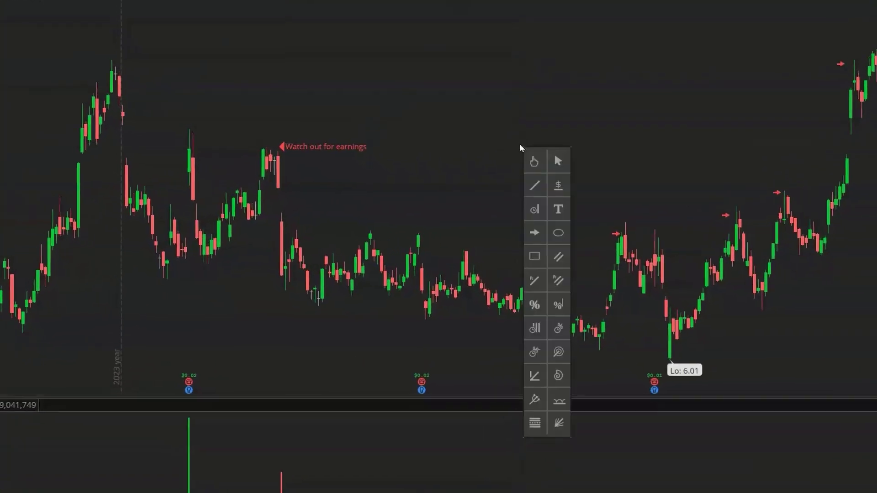
click(535, 258)
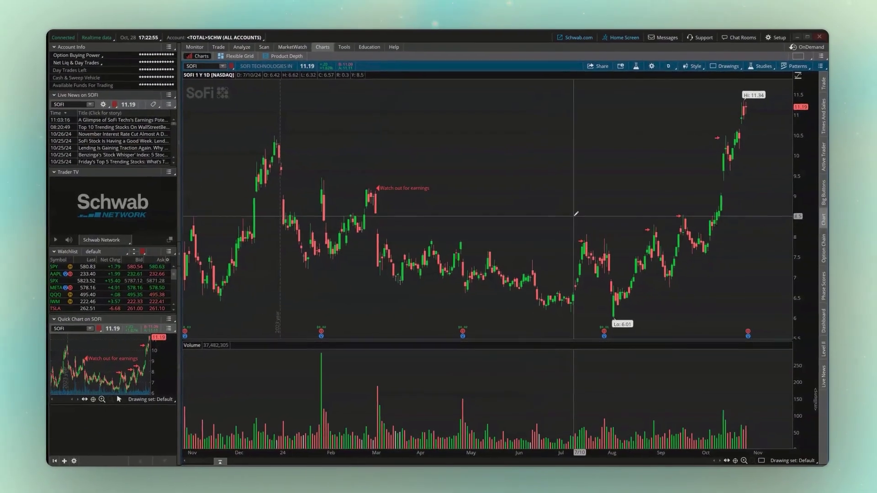
click(582, 236)
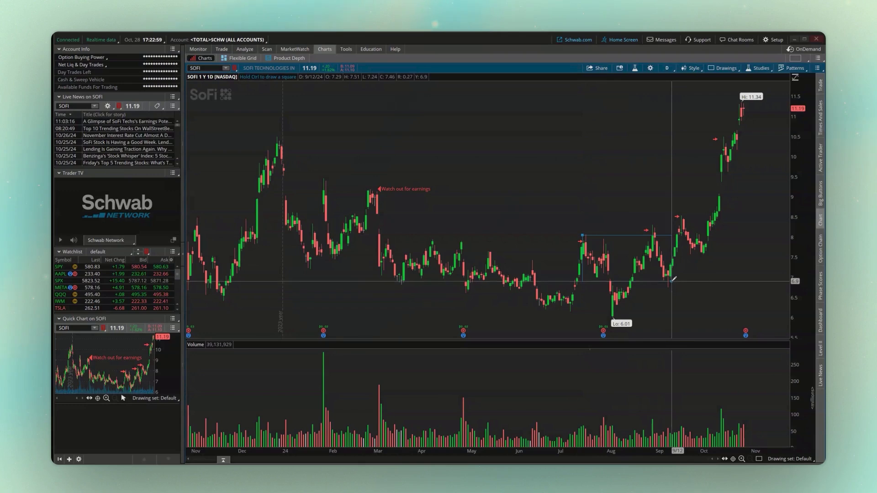
click(672, 281)
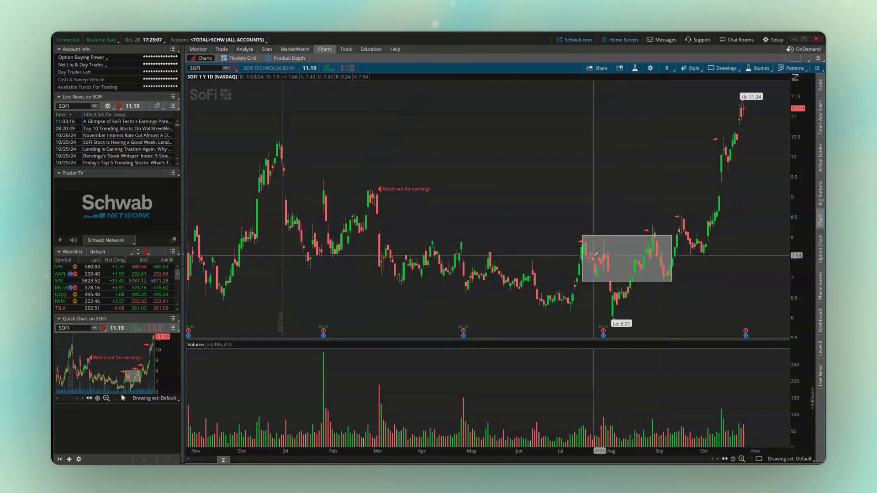
Set the rectangle's color to green, save it as the default and apply it.
right_click(633, 249)
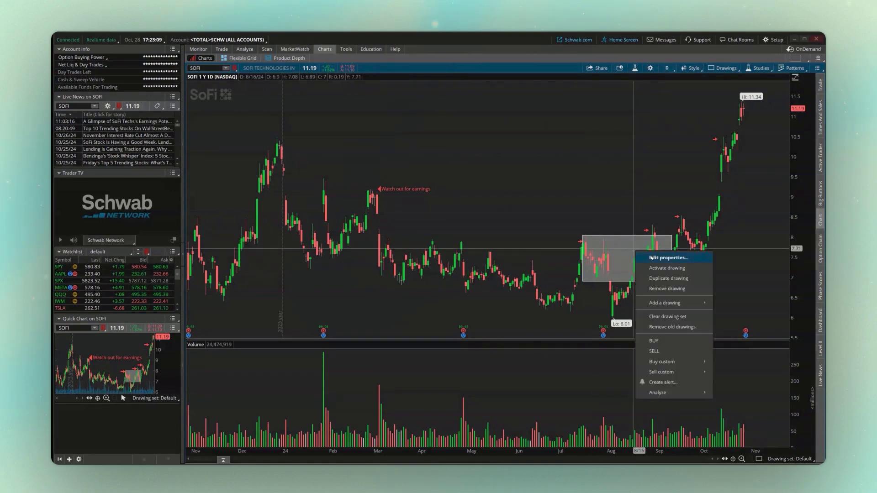
click(670, 259)
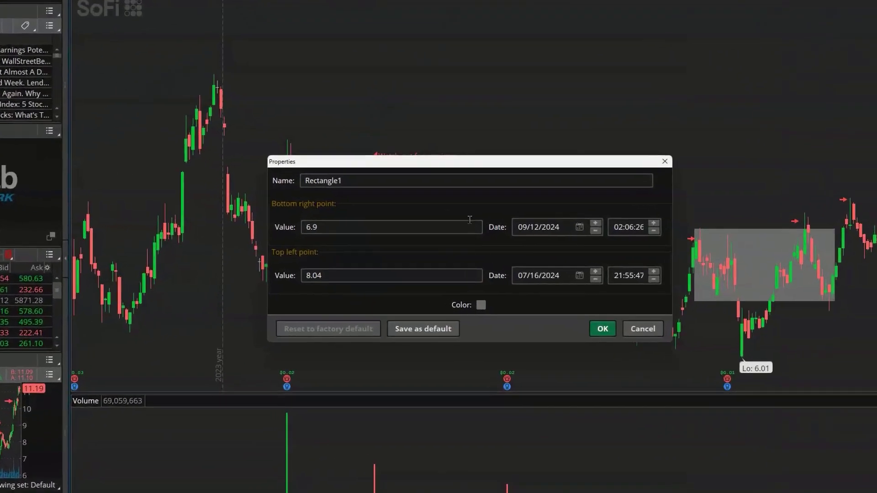
click(488, 311)
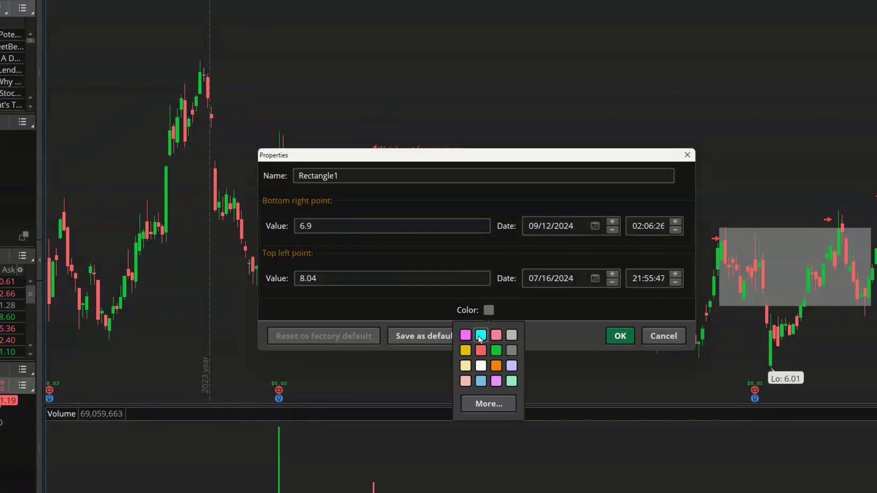
click(496, 351)
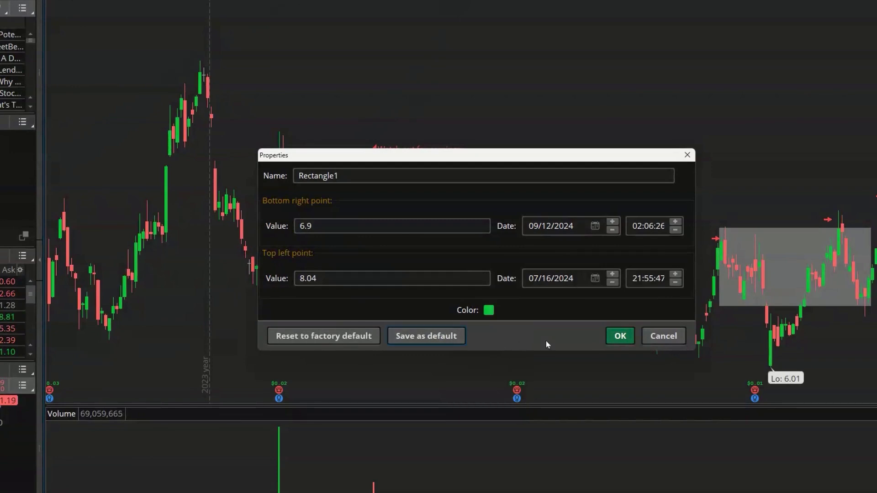
click(619, 336)
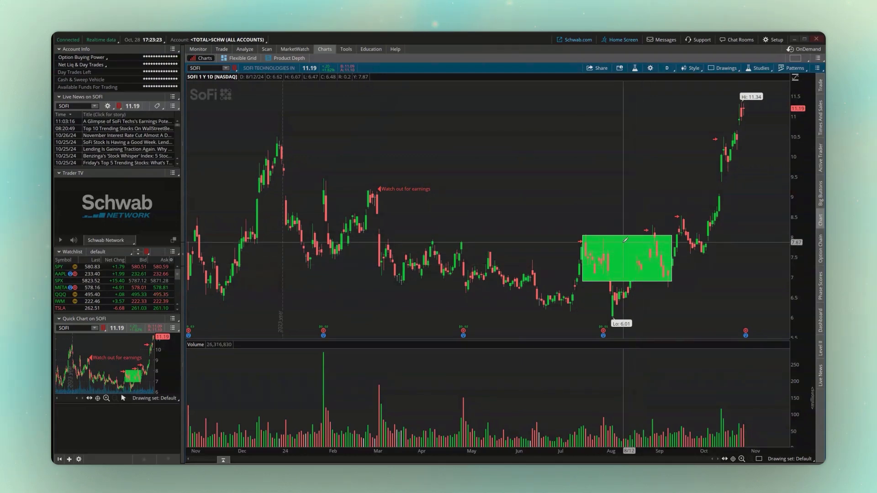
Set the green rectangle's transparency to 74 in the HSV color settings and apply it so the candles show through.
right_click(636, 251)
click(639, 248)
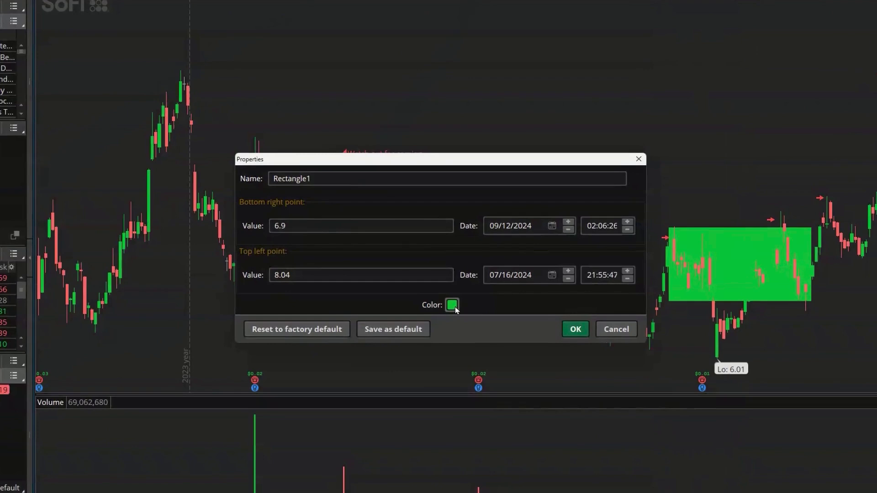
click(454, 308)
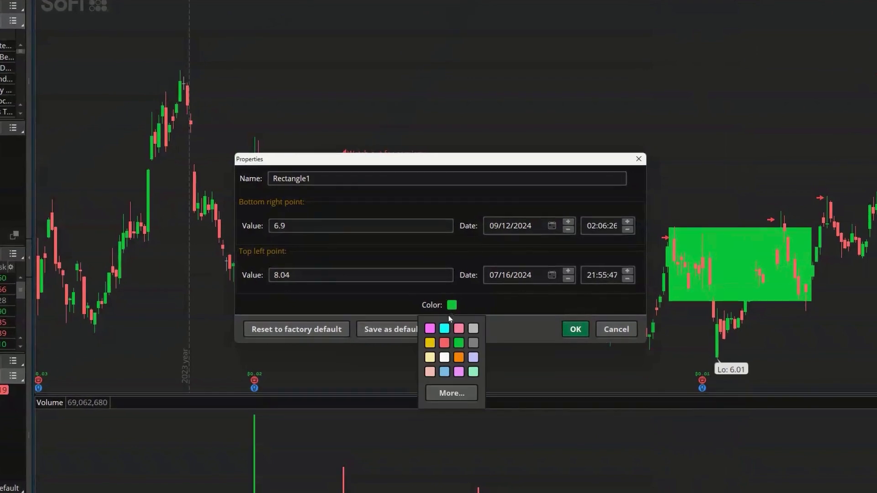
click(450, 395)
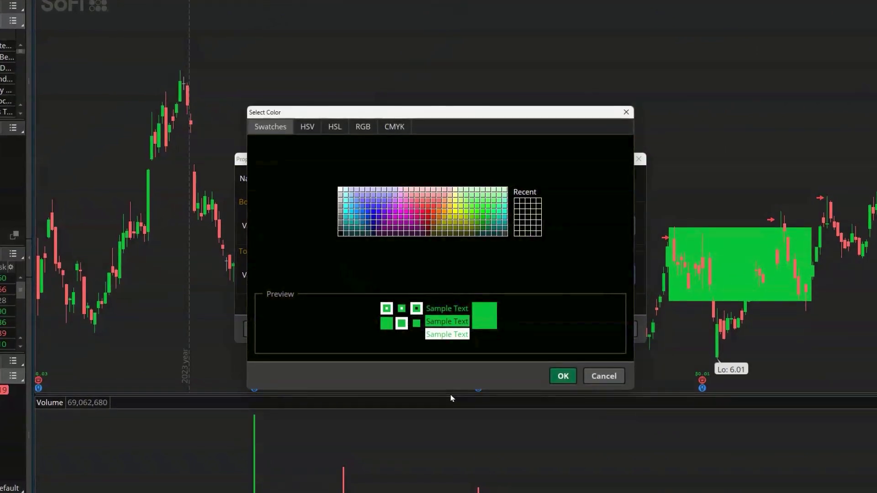
click(310, 128)
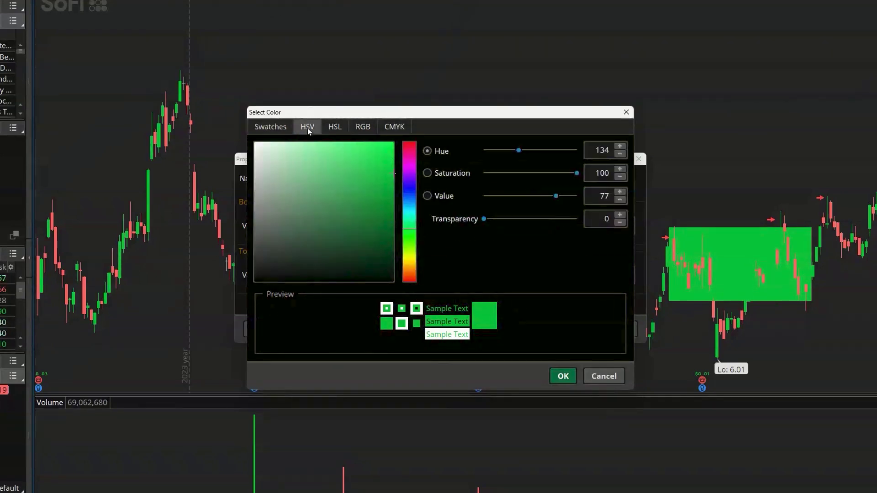
drag(482, 221, 575, 217)
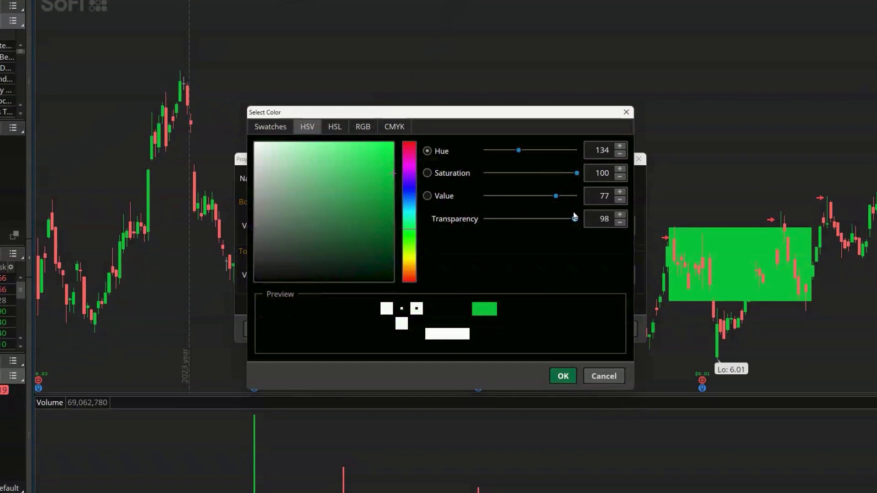
drag(575, 216, 552, 217)
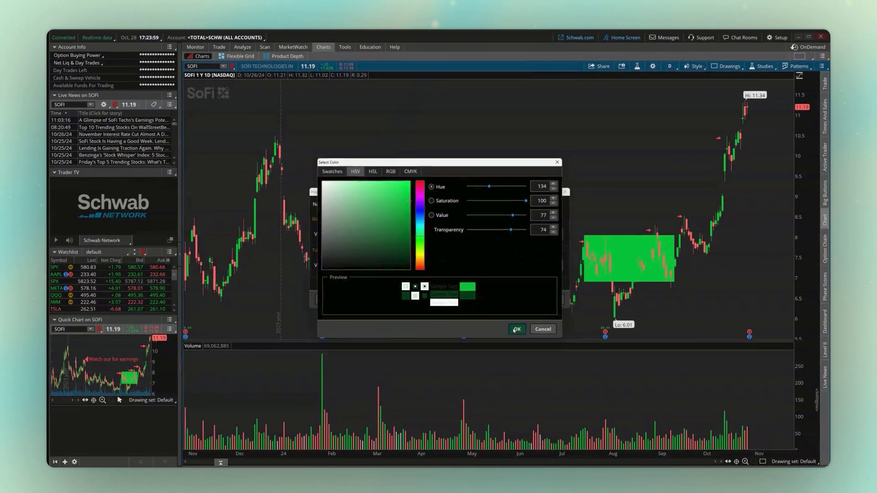
click(563, 376)
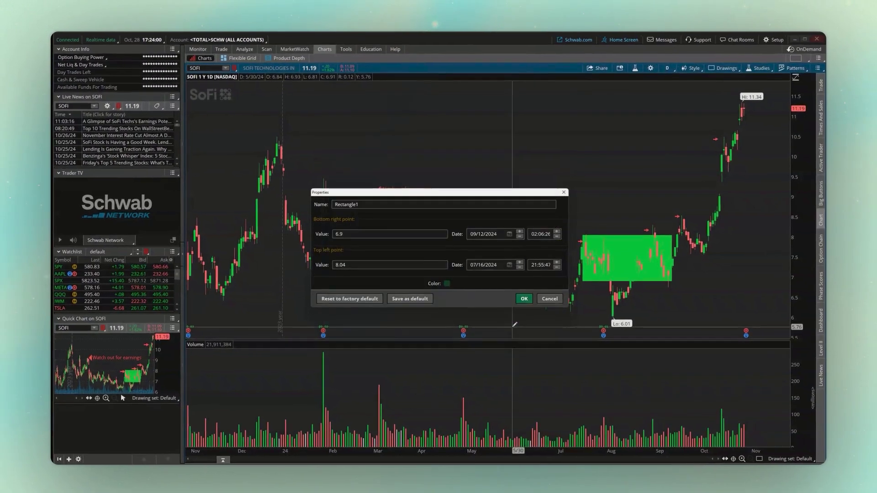
click(524, 299)
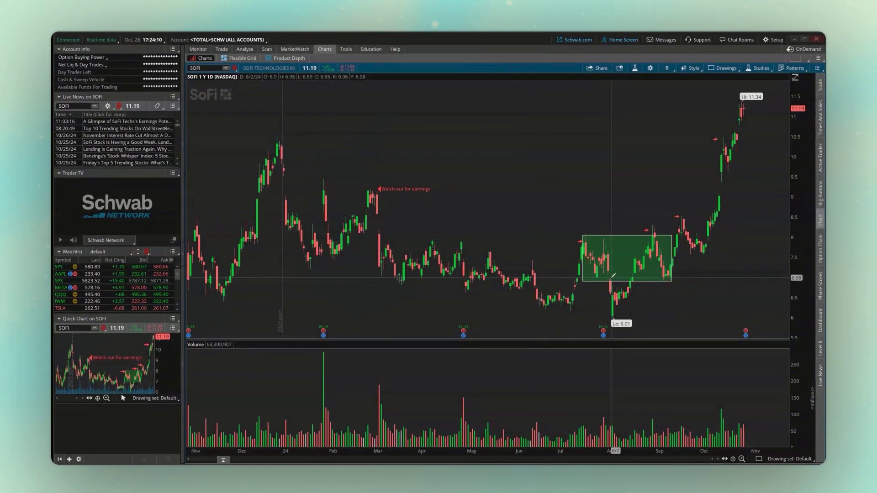
Open the palette of drawing tools over the chart.
middle_click(533, 213)
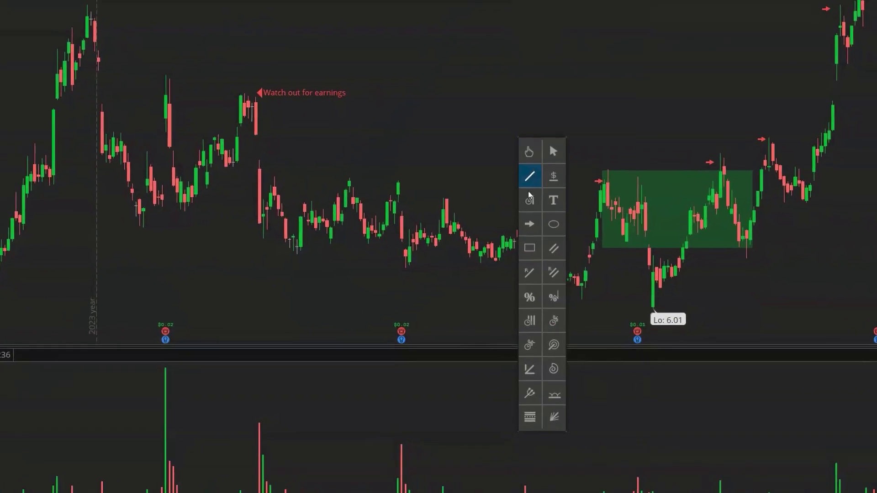